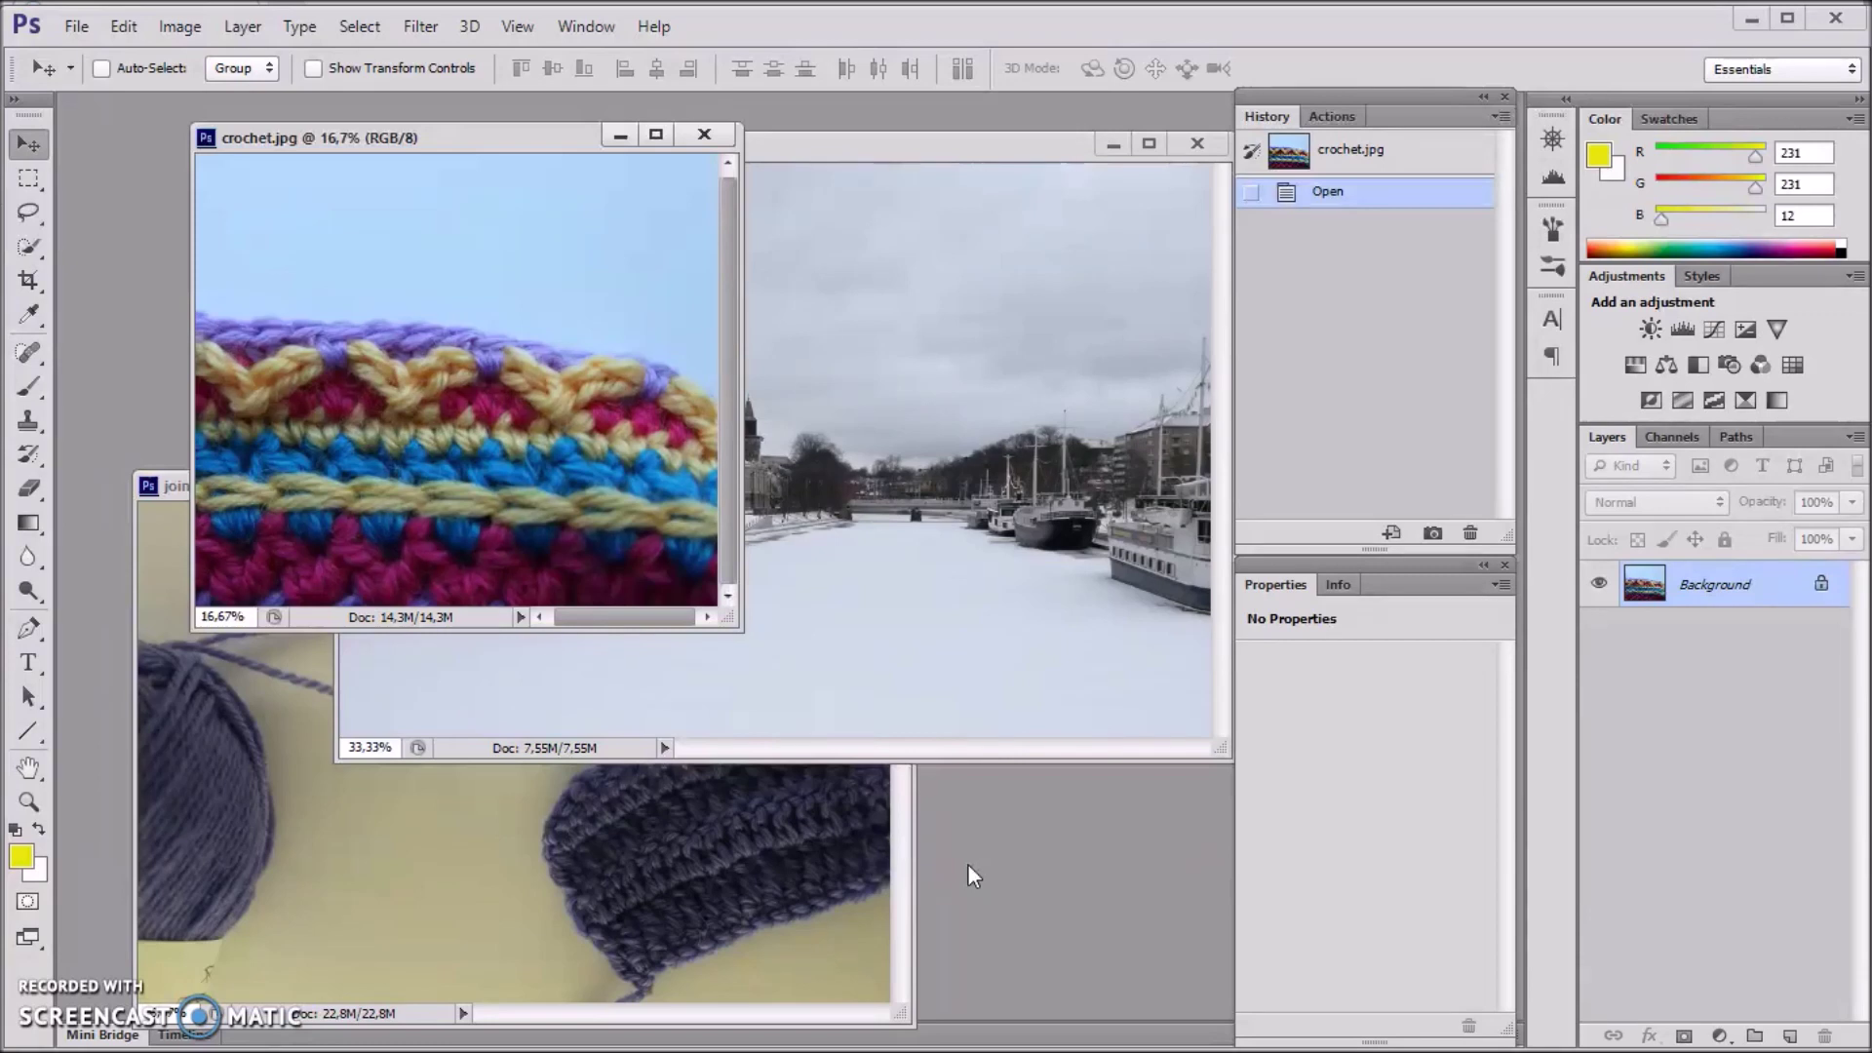
# Minimize the harbour and yarn photos, then move crochet.jpg left and zoom it to 25%
pyautogui.click(1110, 146)
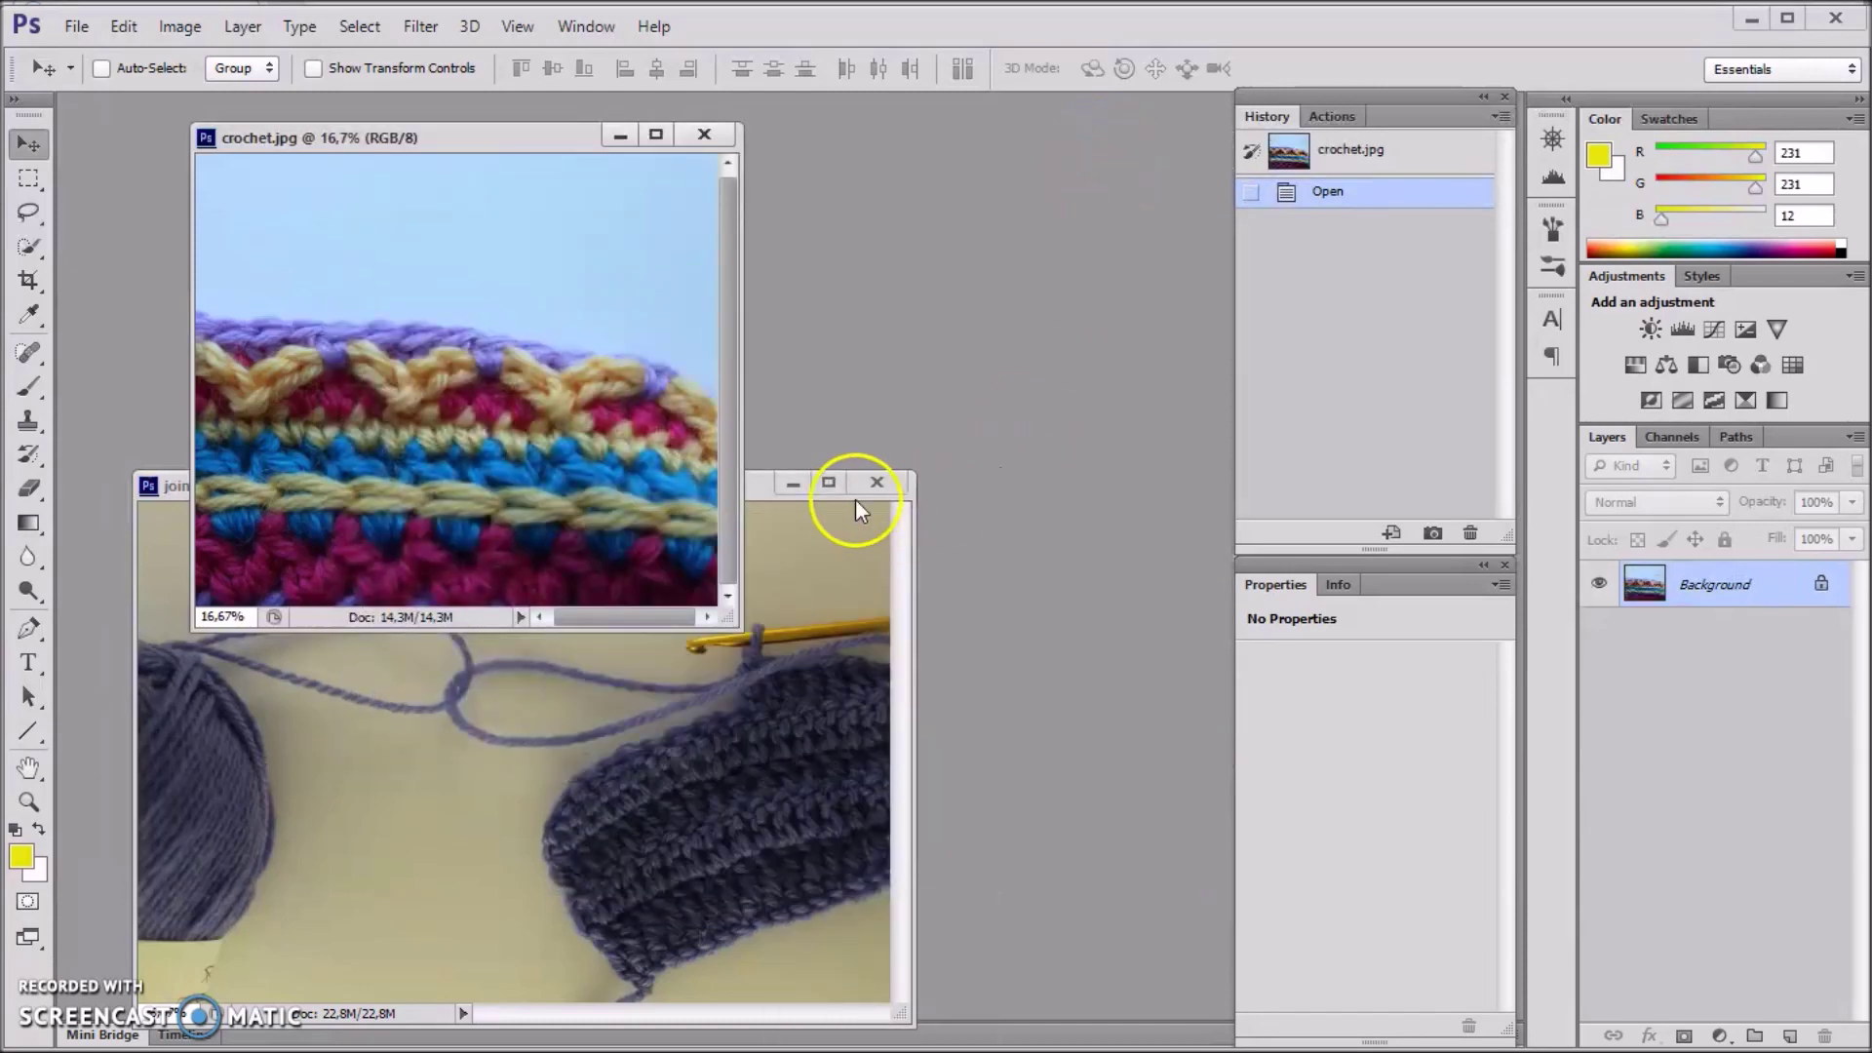
pyautogui.click(793, 485)
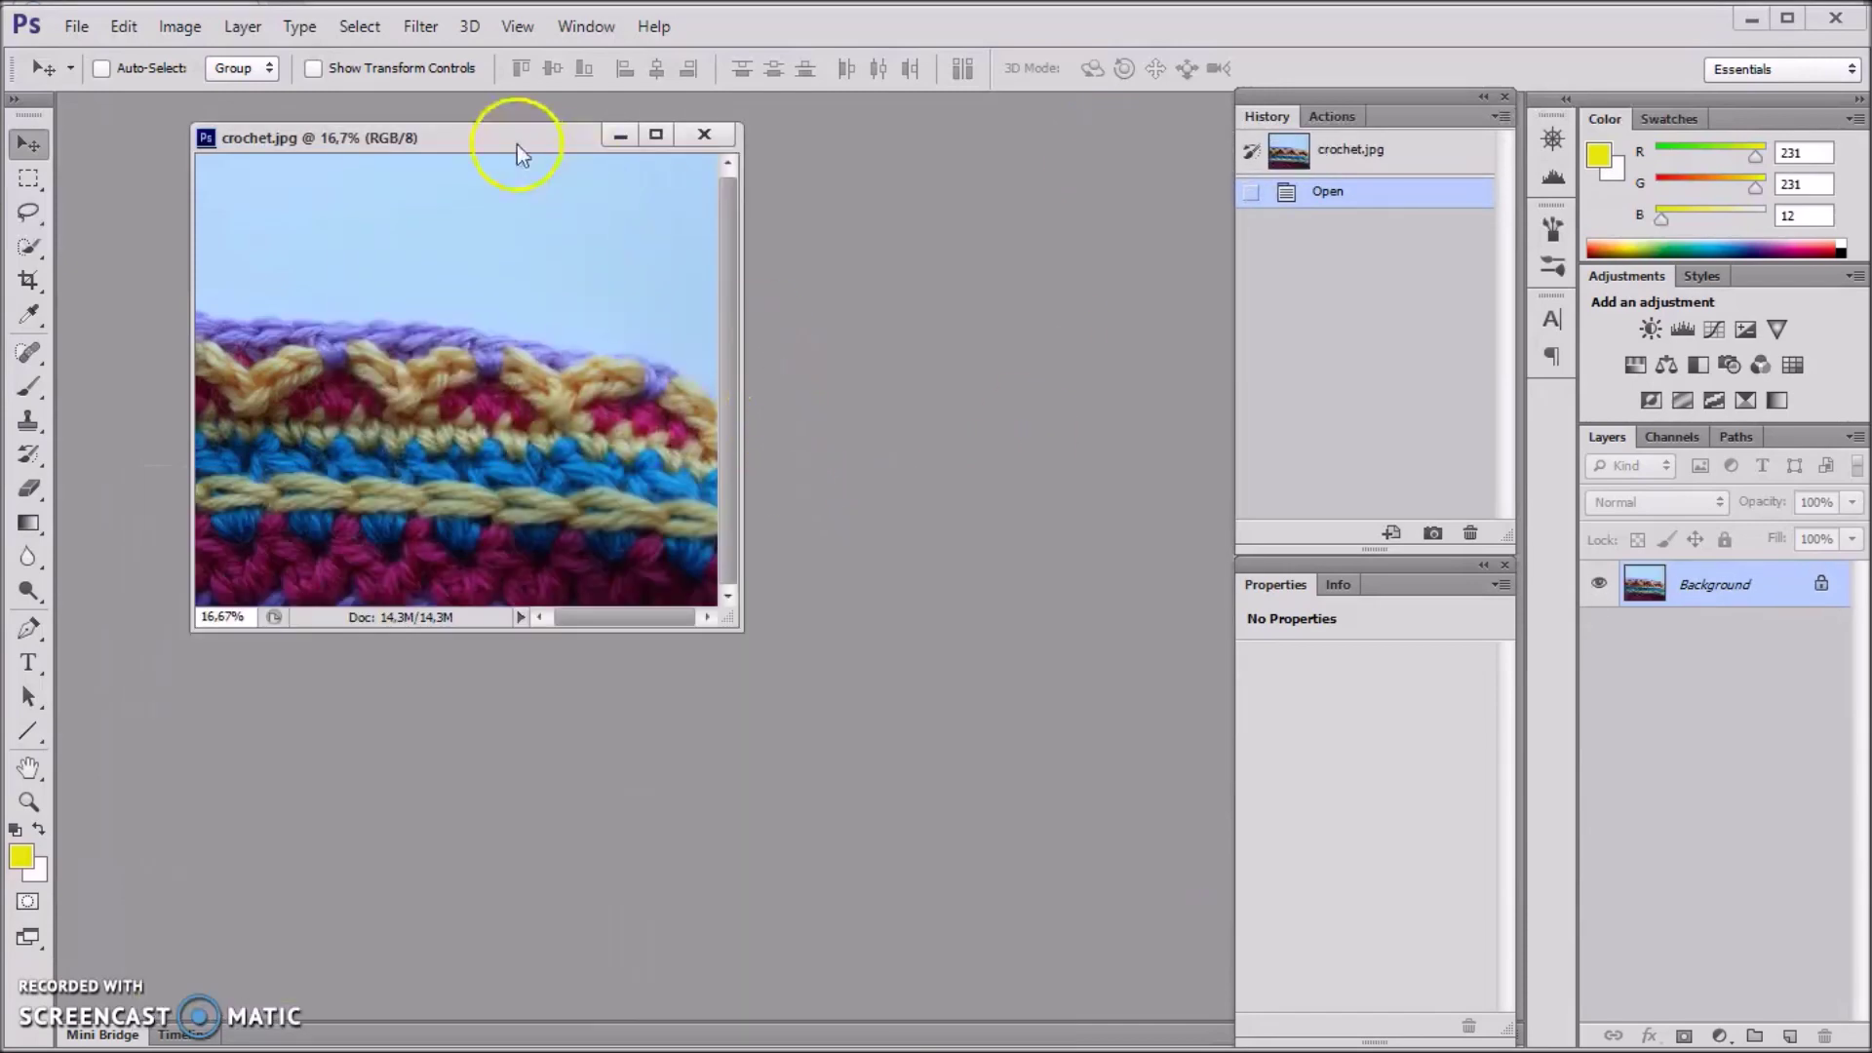
pyautogui.moveTo(520, 144); pyautogui.dragTo(462, 143)
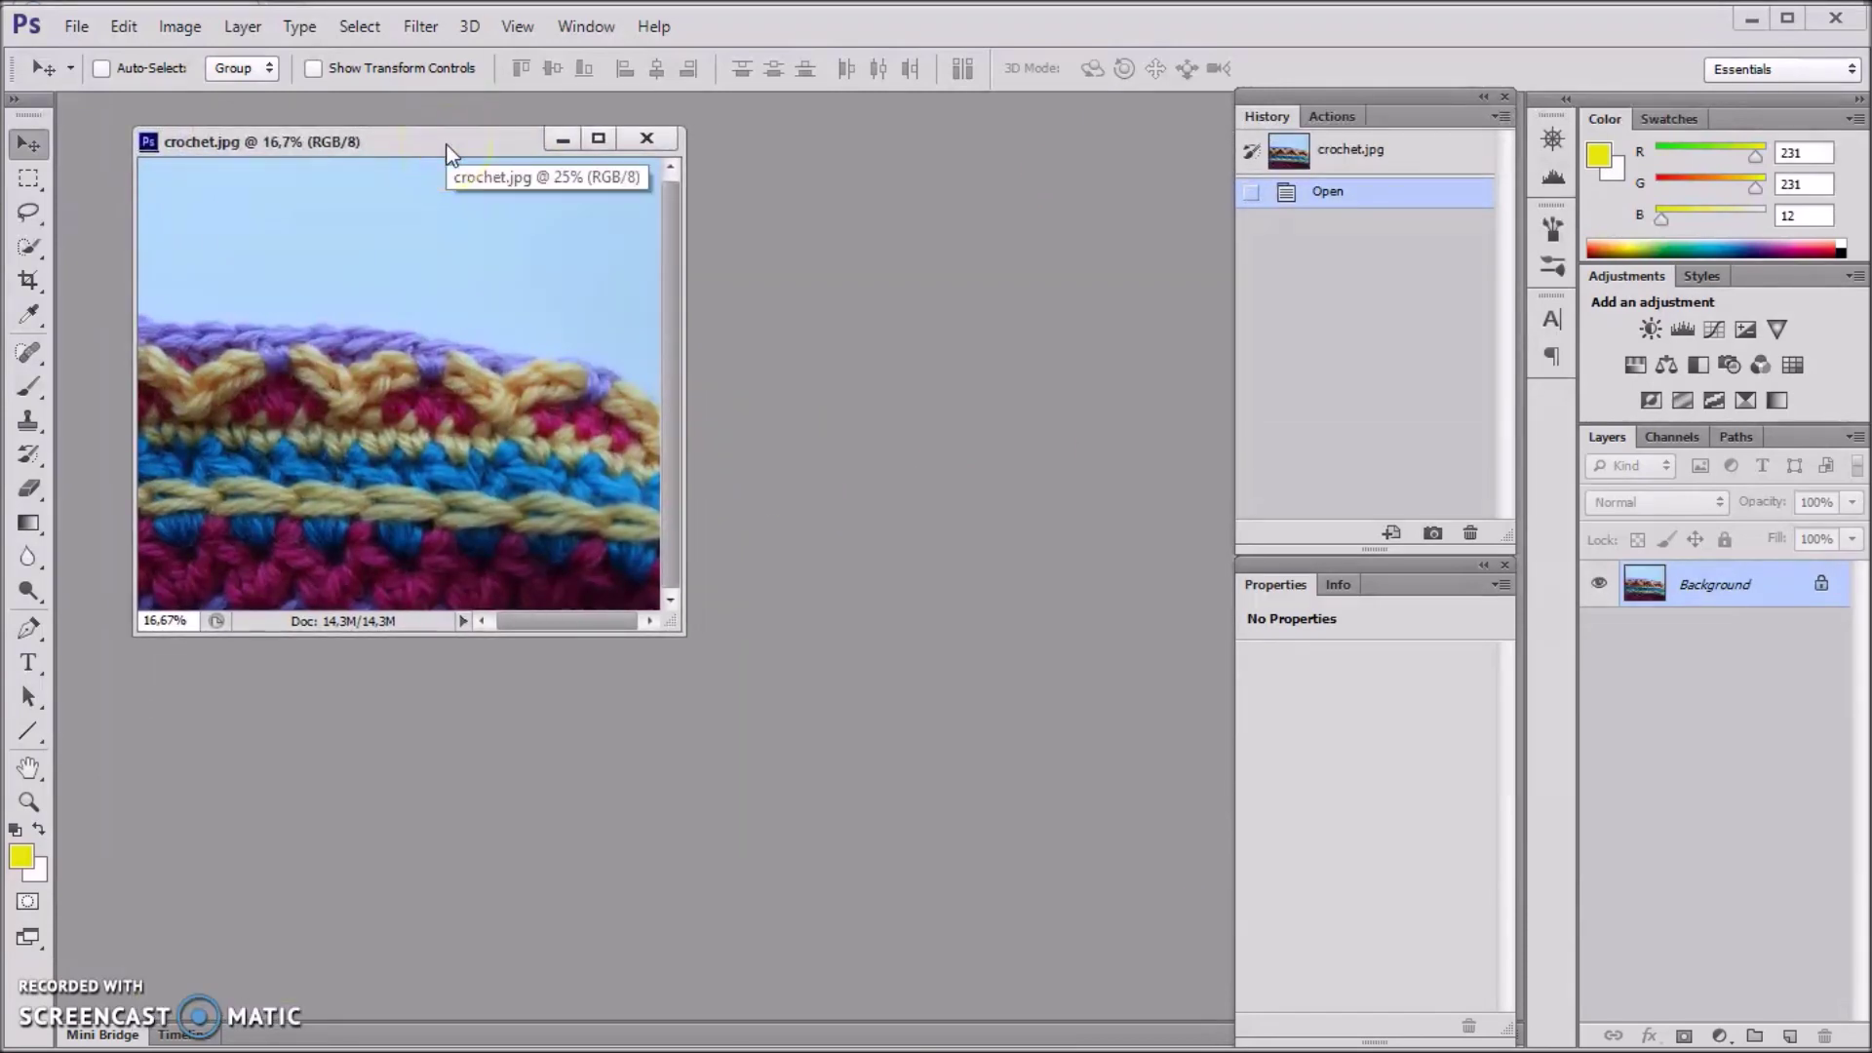
pyautogui.hotkey('ctrl', '+')
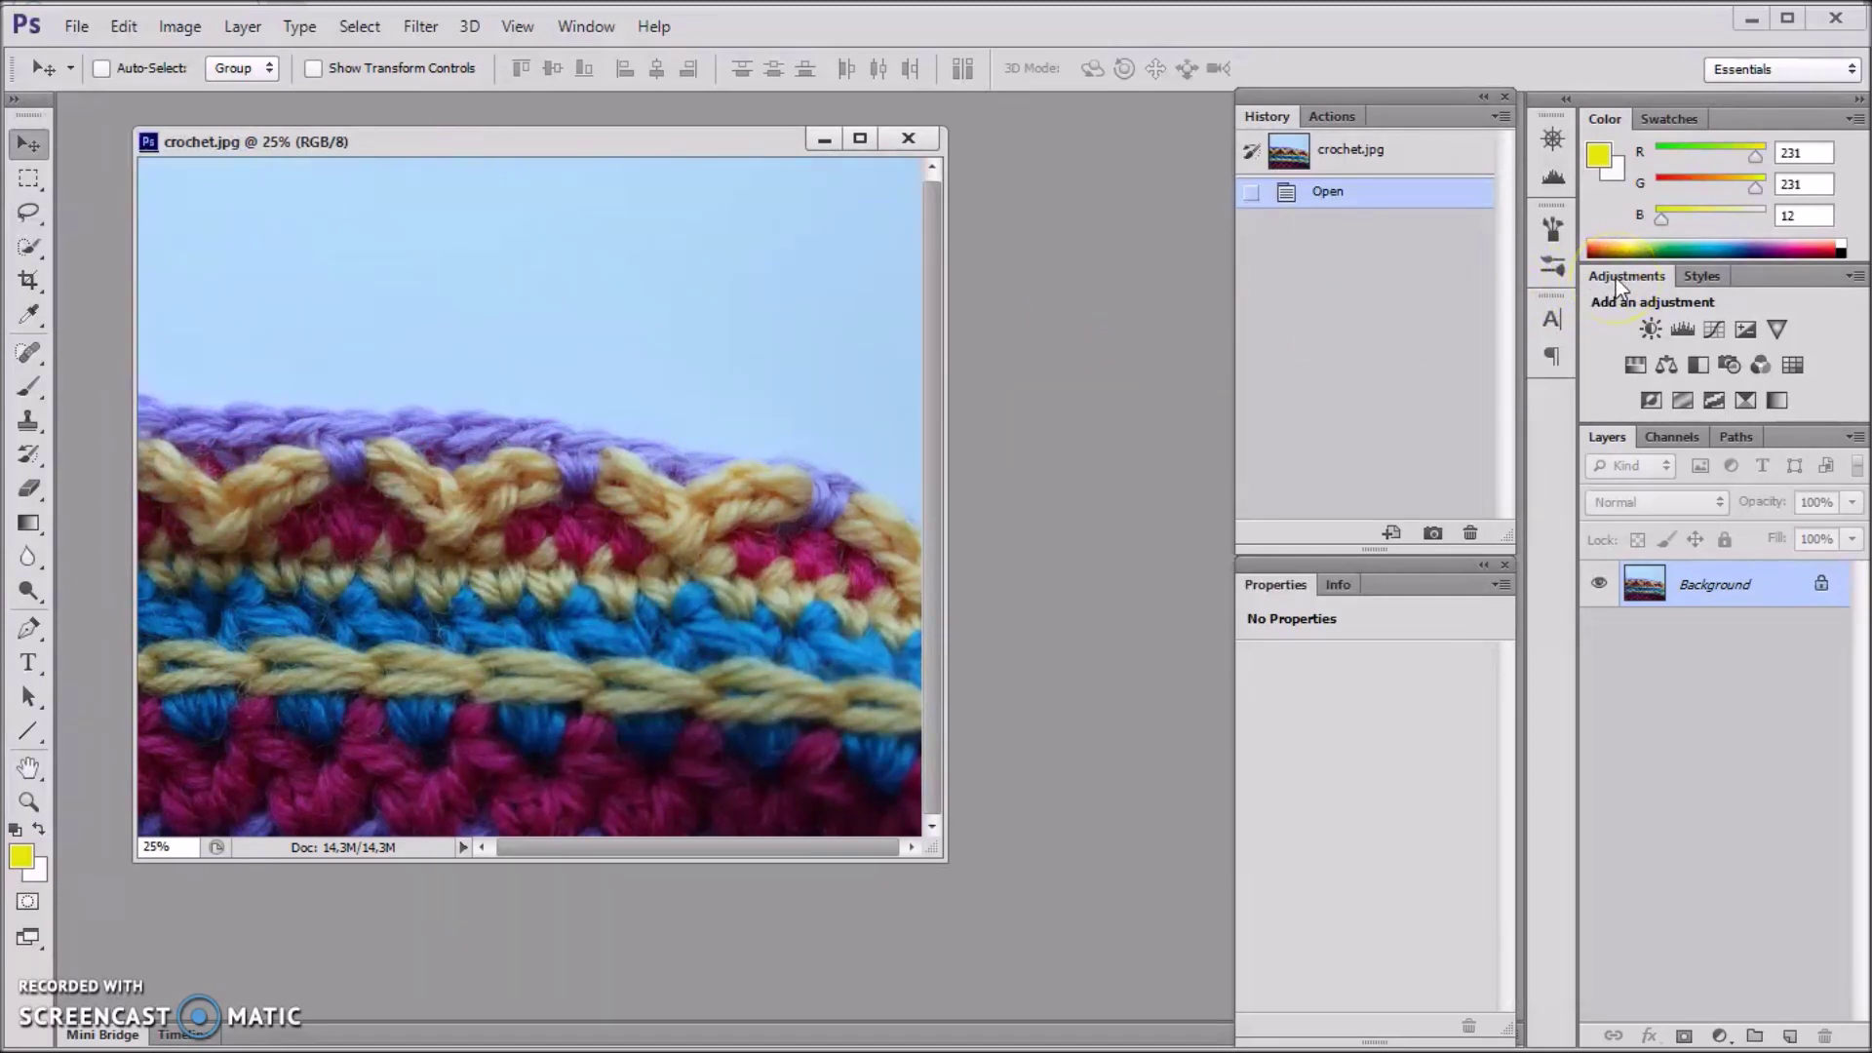
# Add a Levels adjustment layer at default 0/1.00/255 to crochet.jpg
pyautogui.click(595, 28)
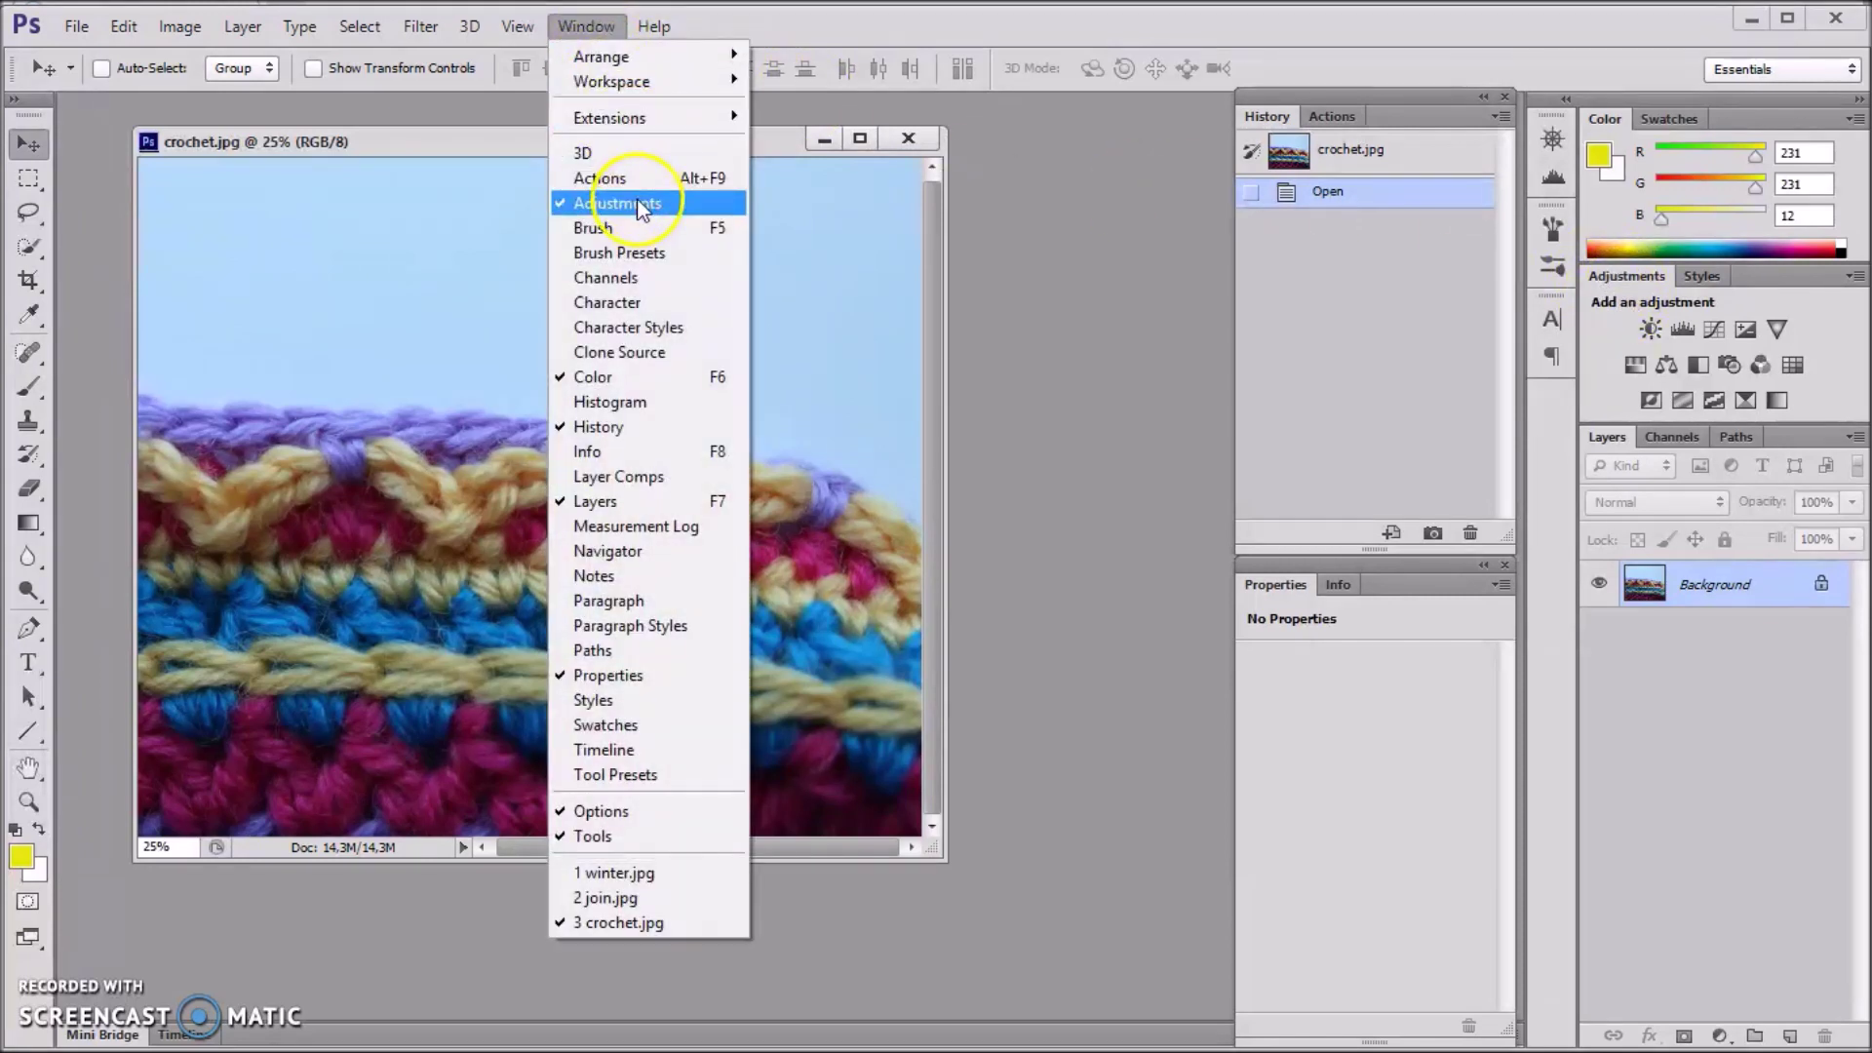
pyautogui.click(1189, 335)
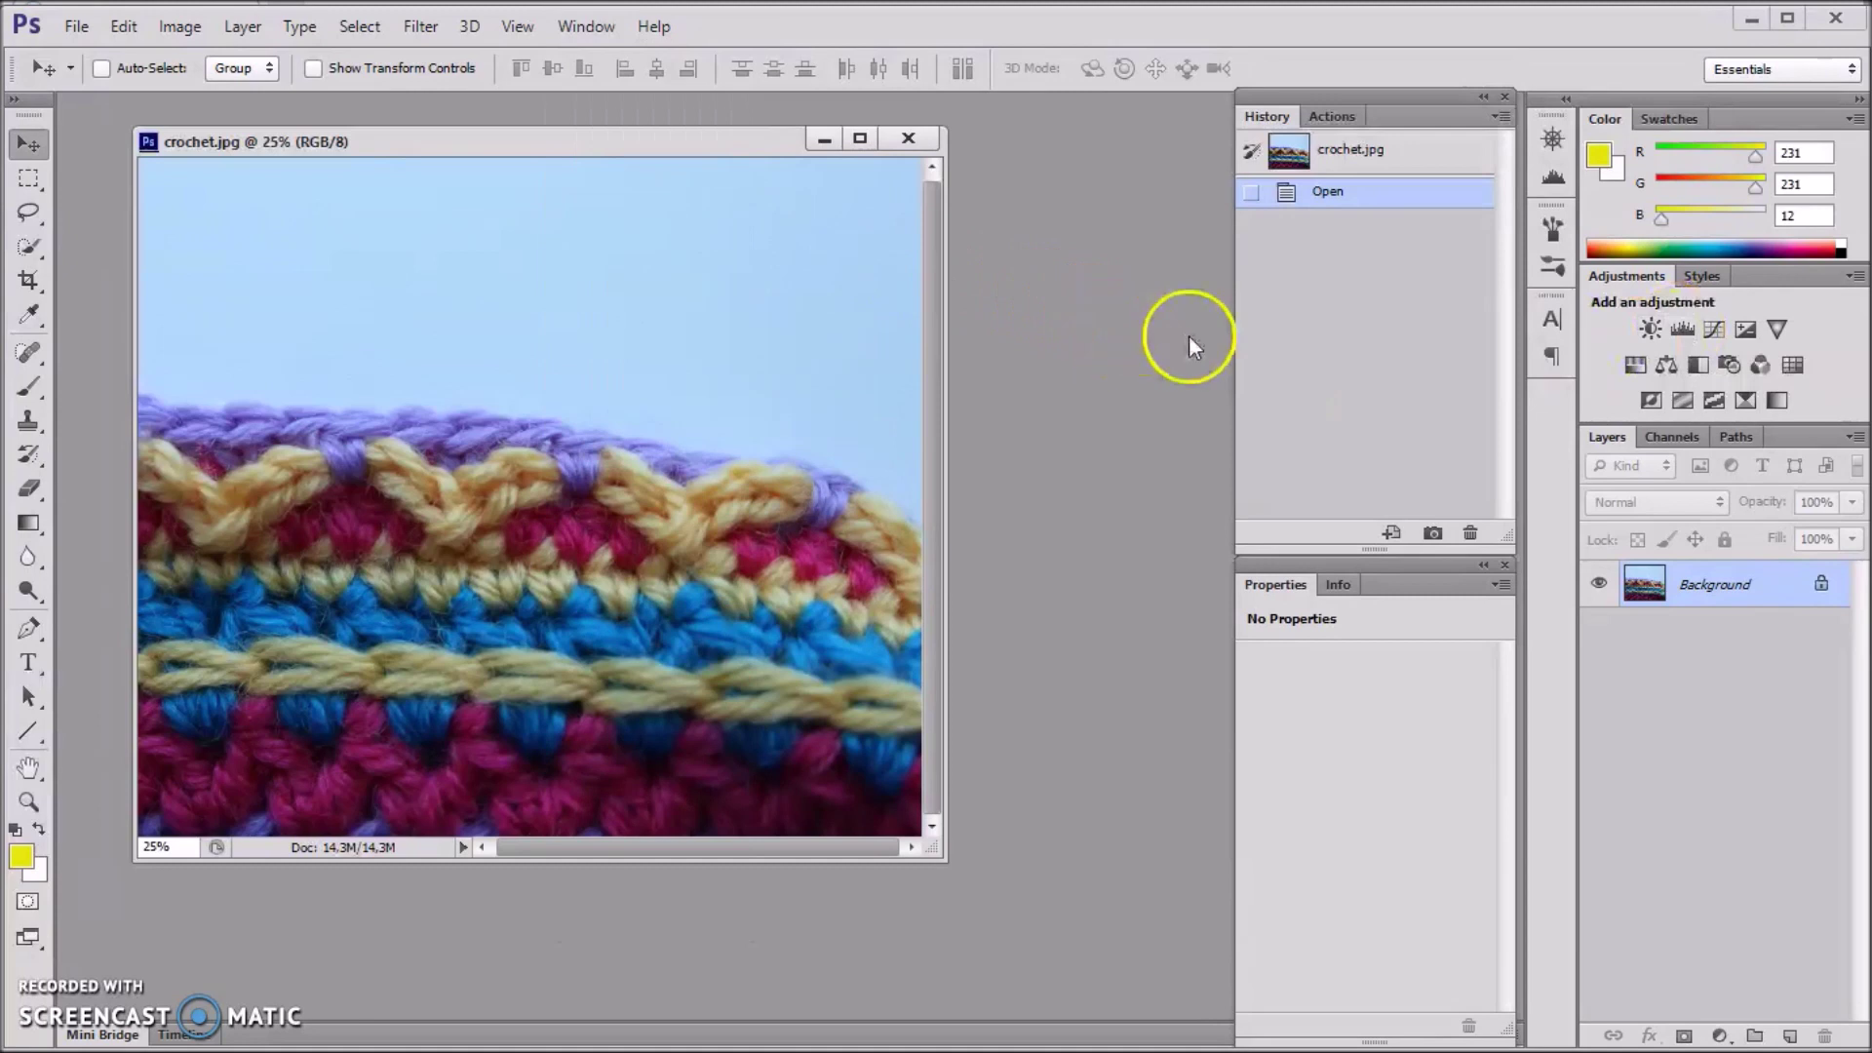
pyautogui.click(1682, 333)
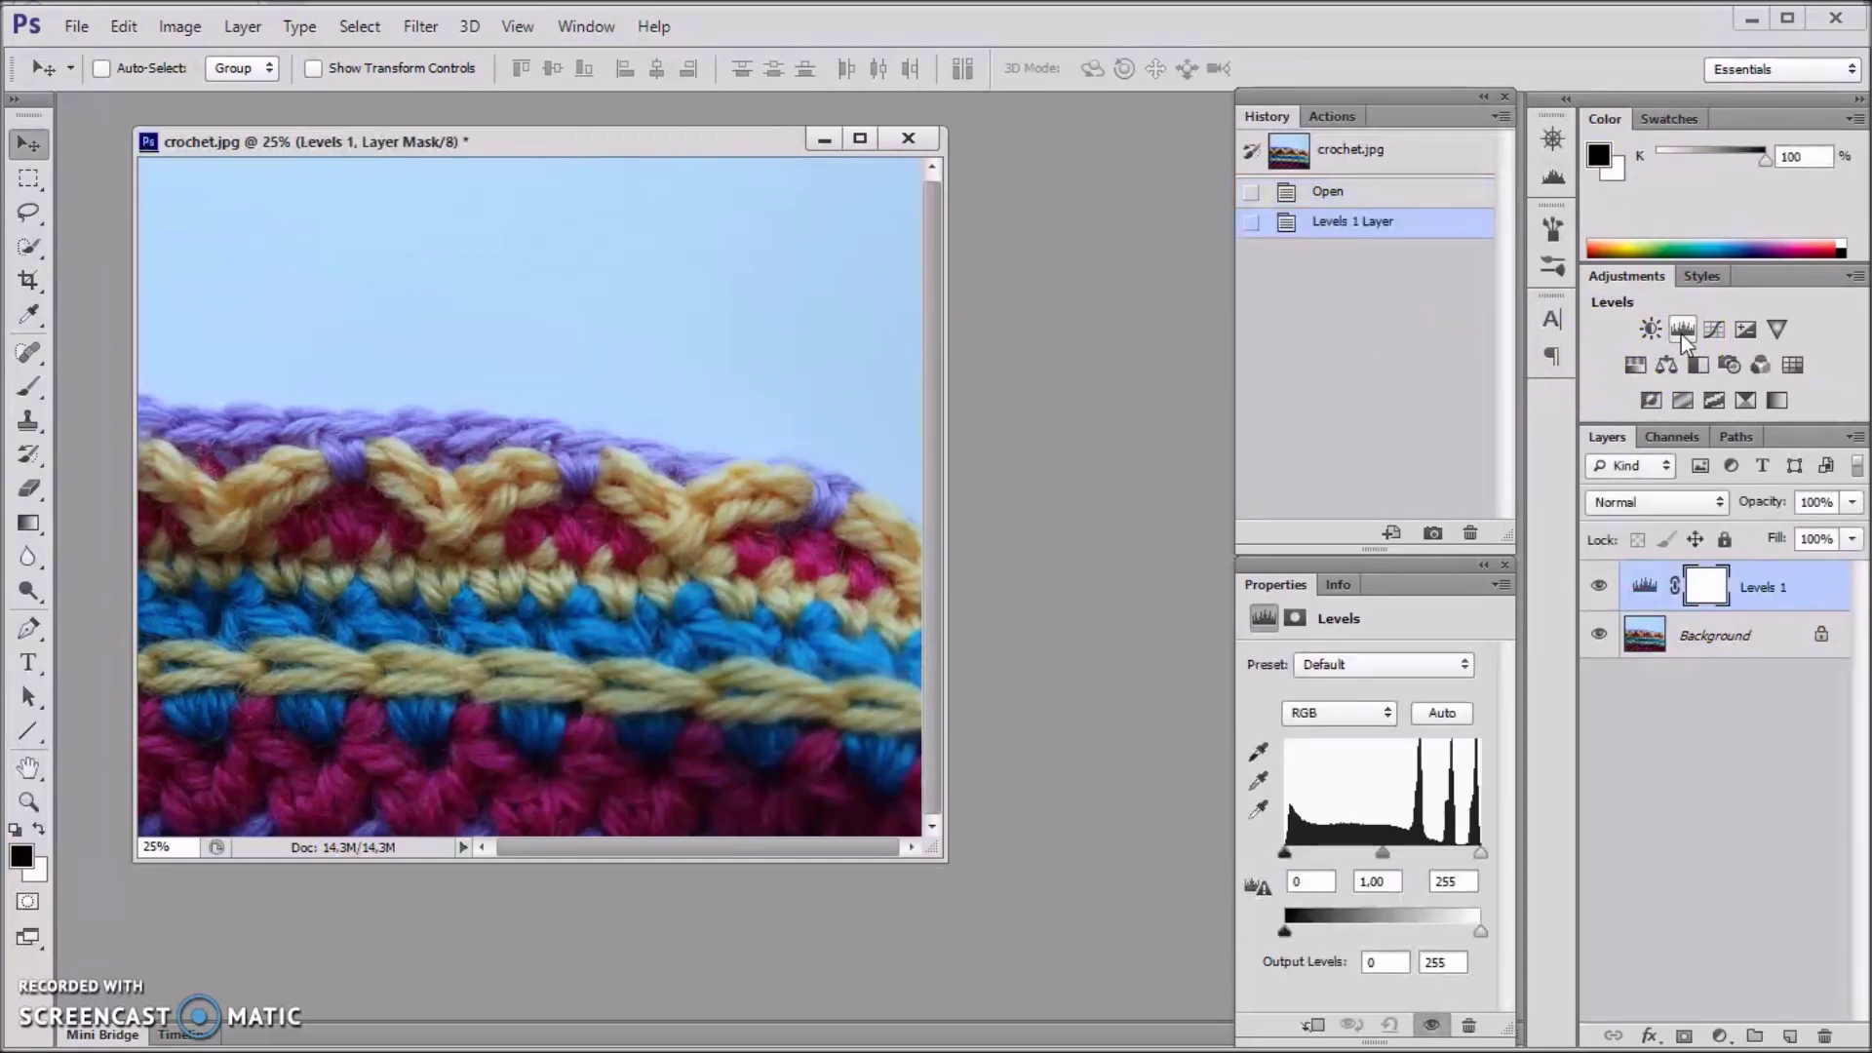
# Sample the blue sky as the Levels white point, then minimize crochet.jpg
pyautogui.click(1260, 812)
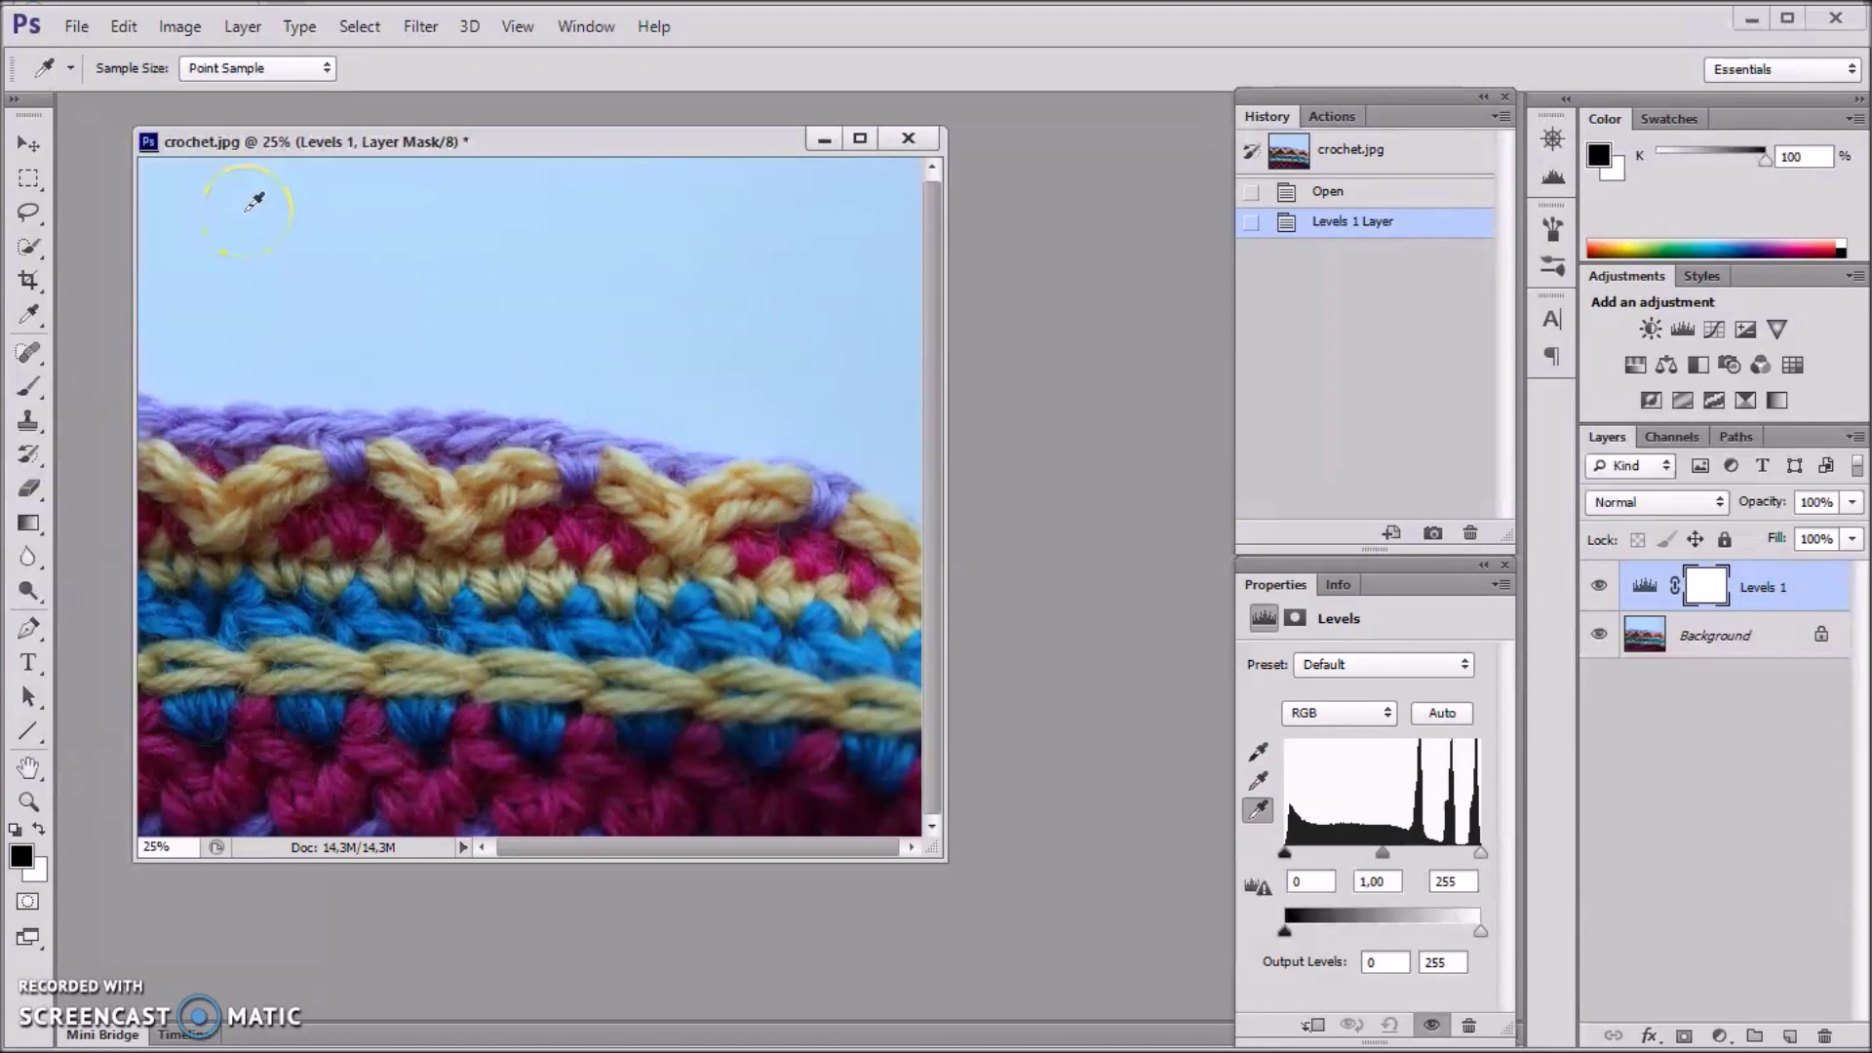
pyautogui.click(255, 201)
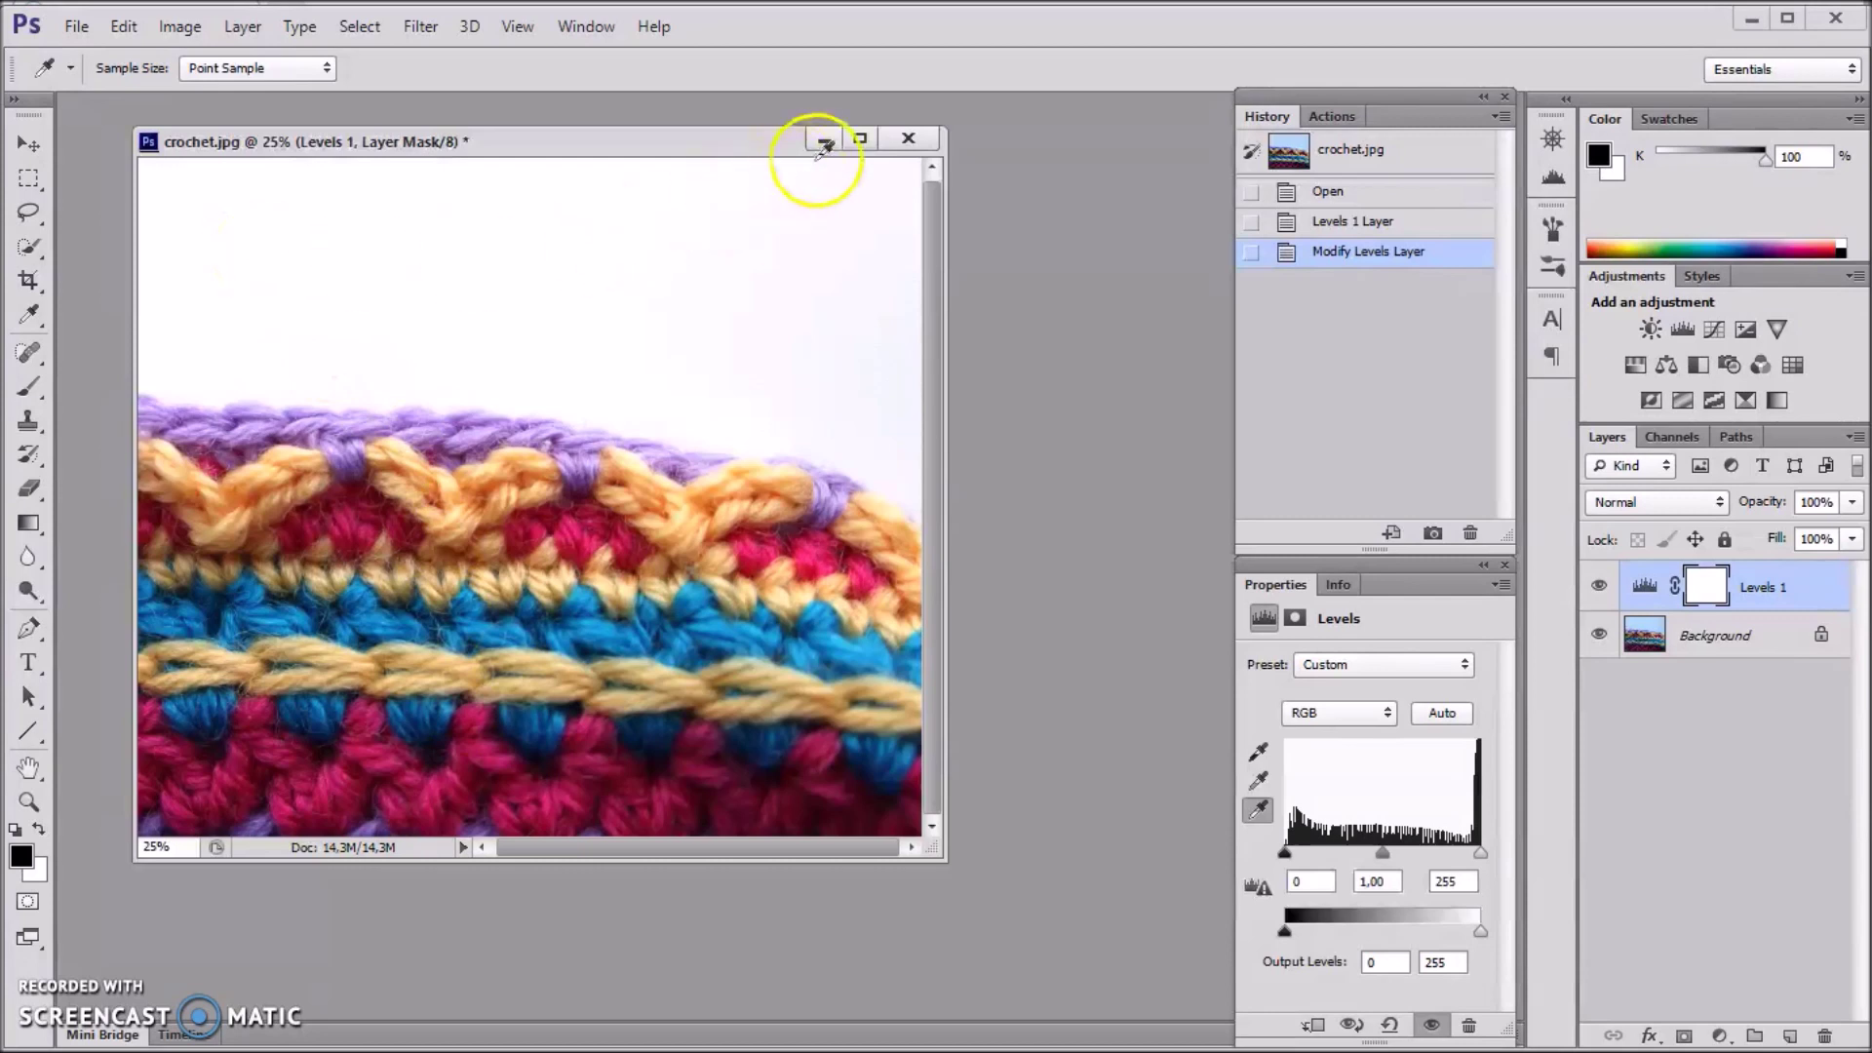
pyautogui.click(822, 149)
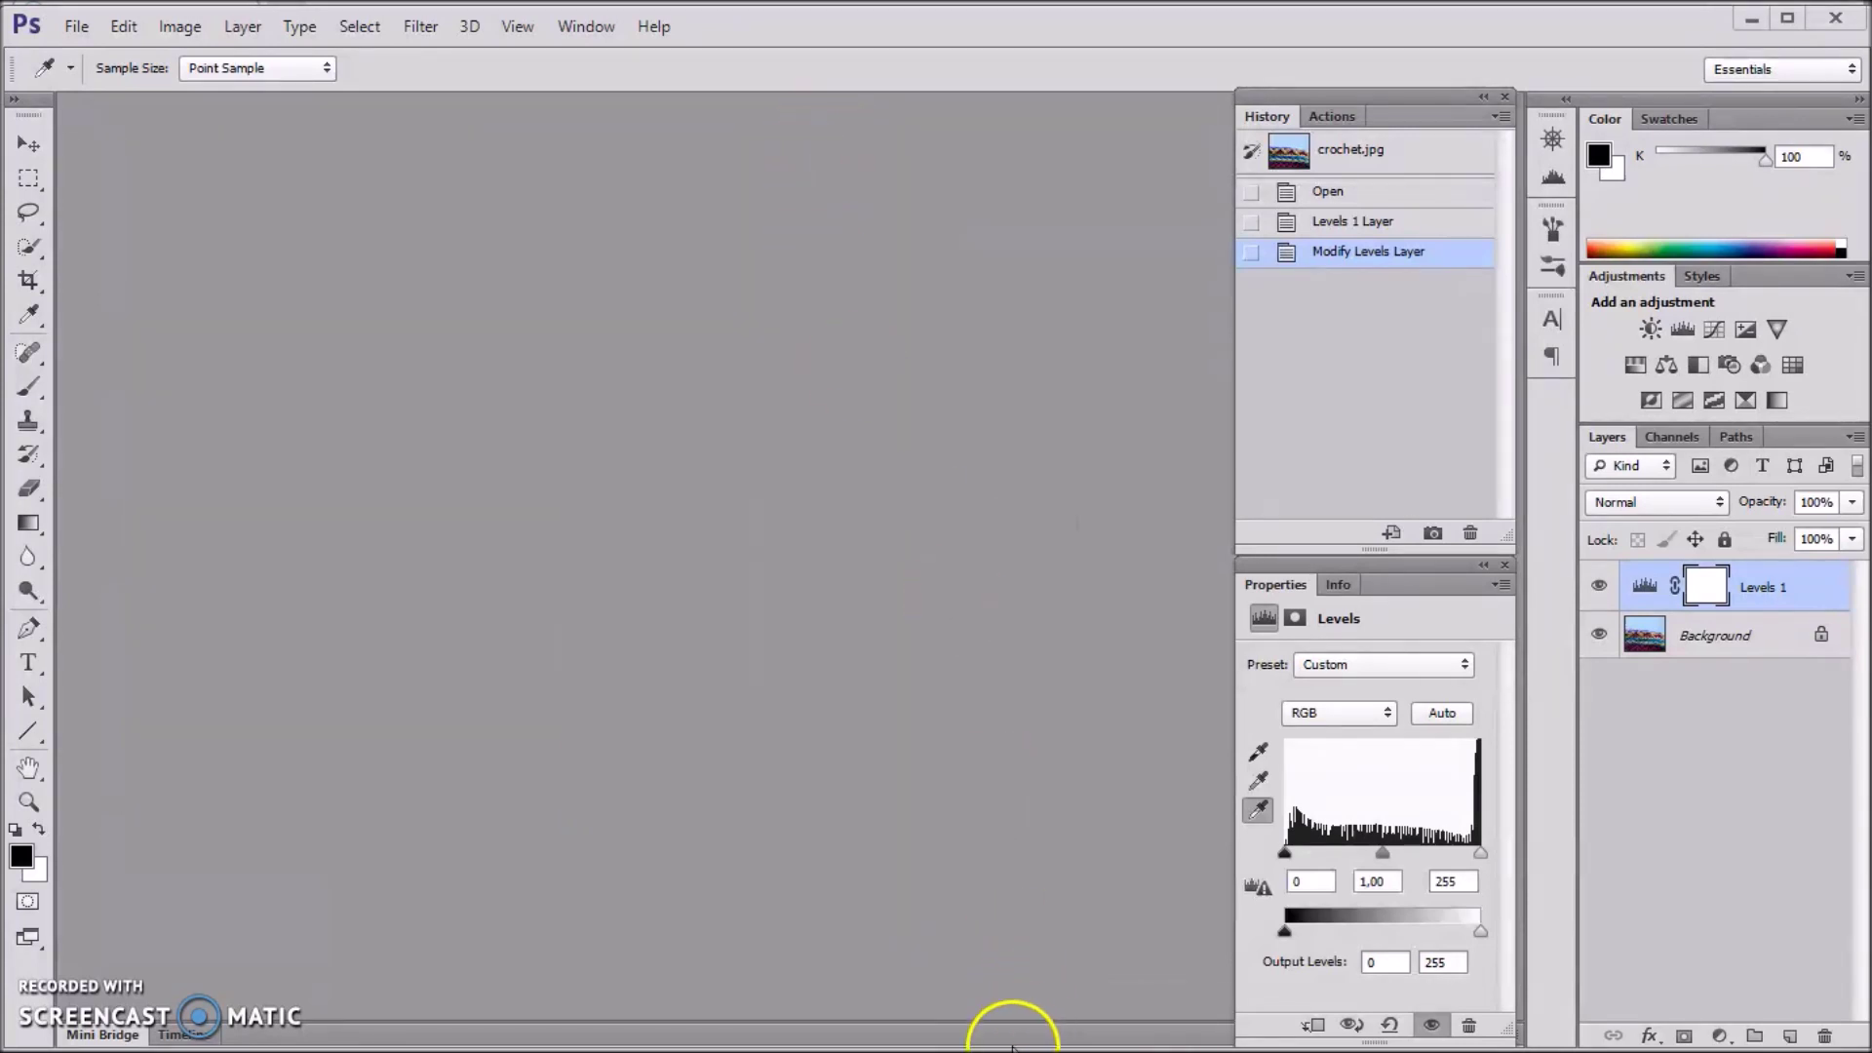
# Restore winter.jpg, select the Move tool, and add a Levels 1 adjustment layer
pyautogui.moveTo(1015, 1028)
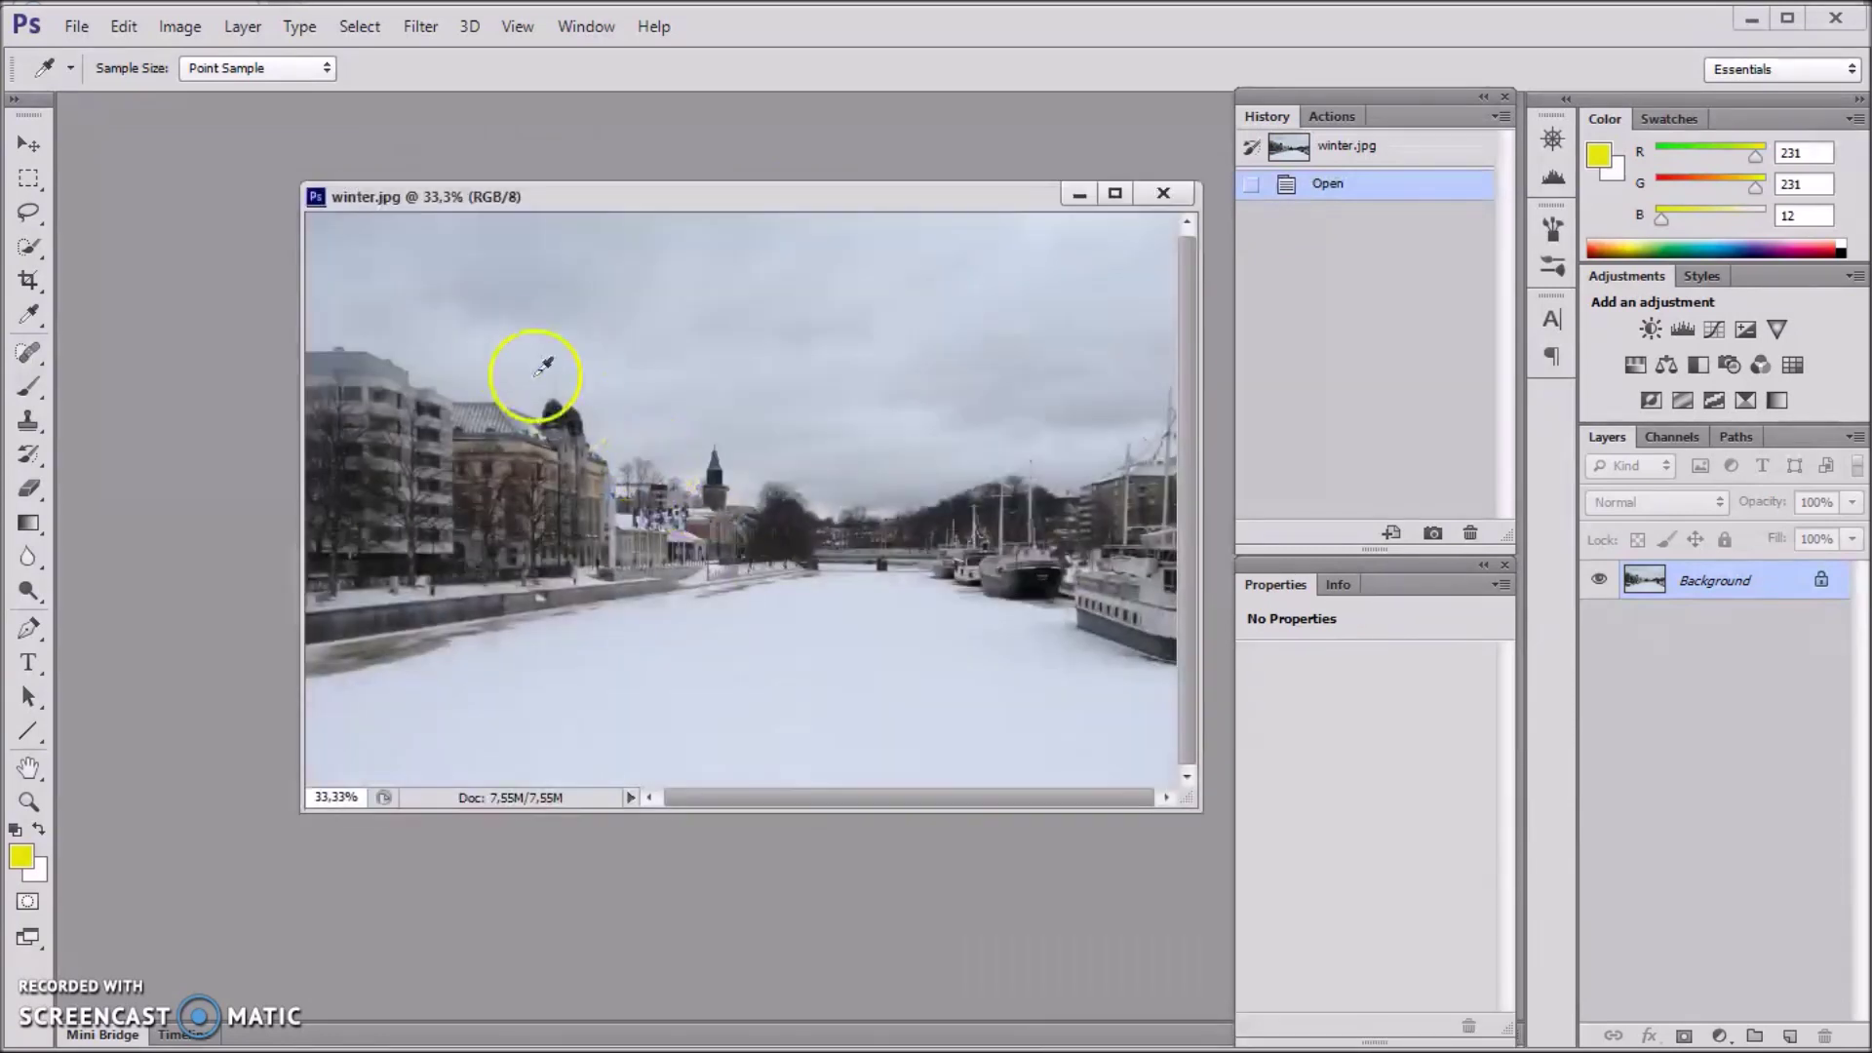
pyautogui.click(1406, 995)
pyautogui.click(28, 147)
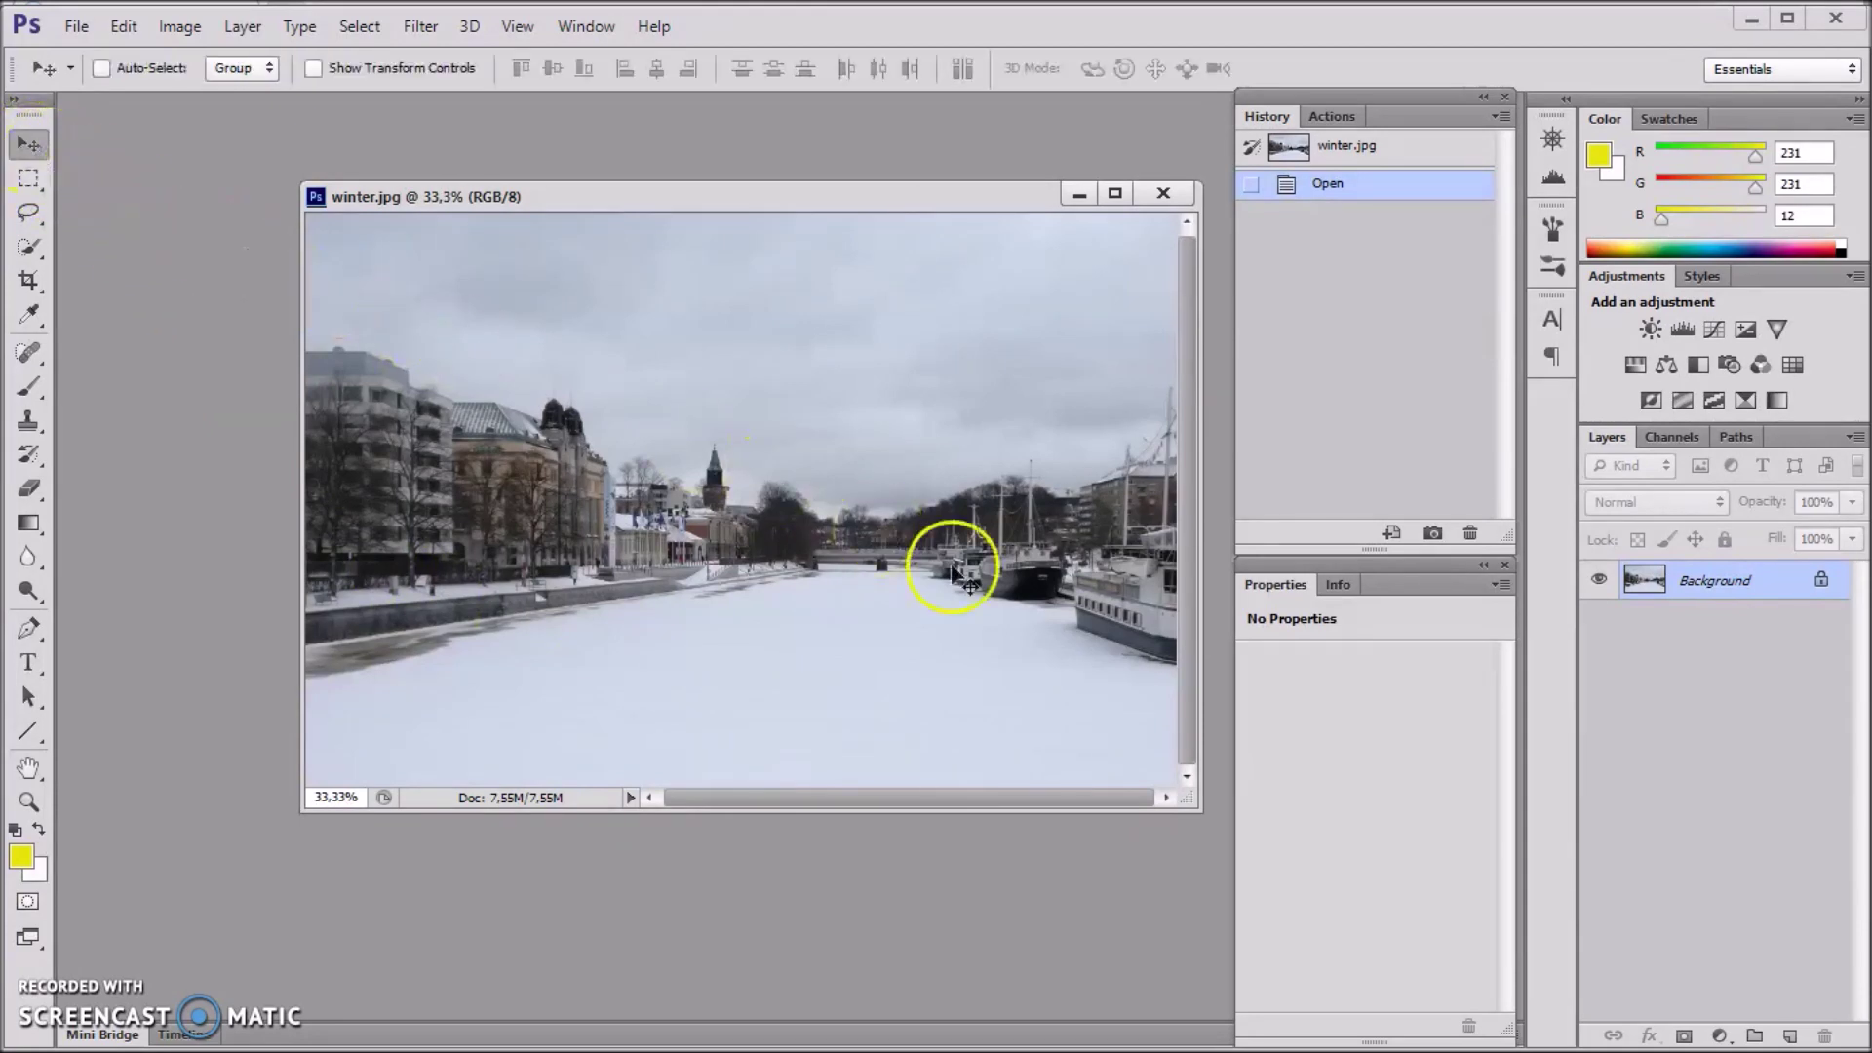
pyautogui.click(1682, 331)
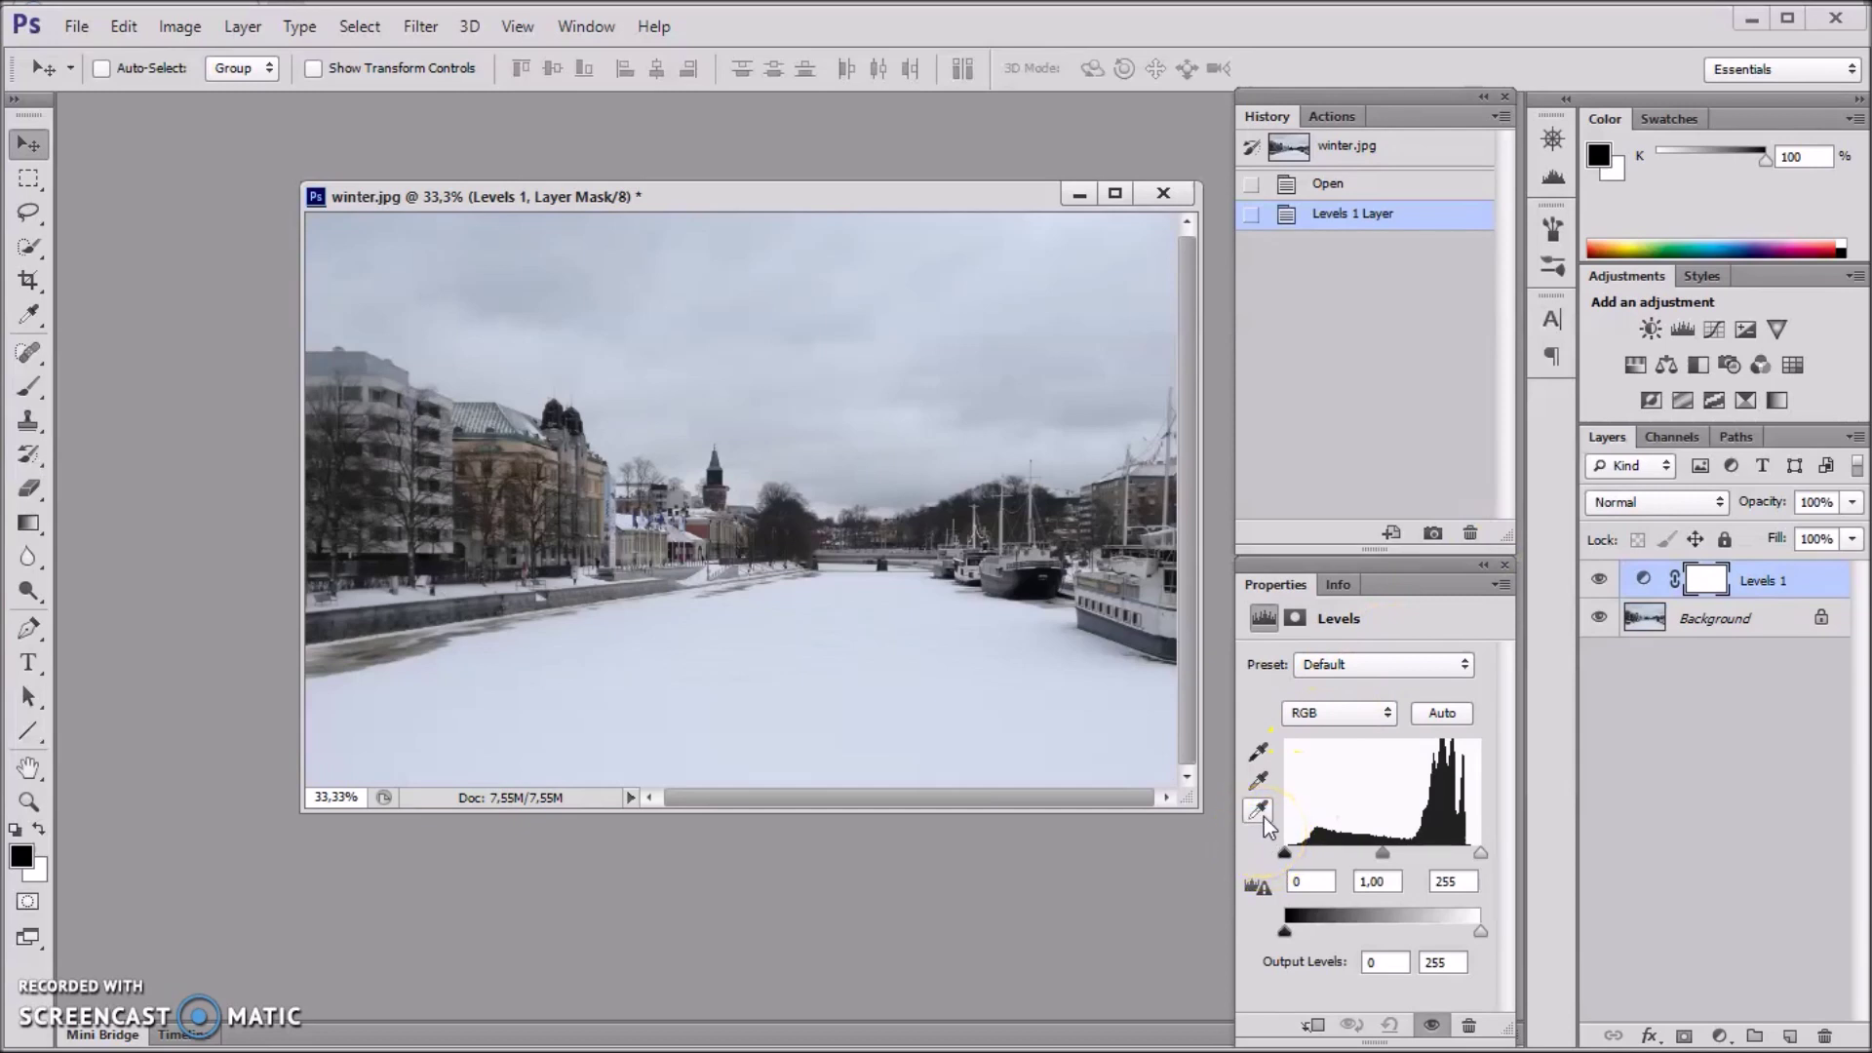
# Set the Levels white-point target colour to R 248, G 248, B 248 (f8f8f8)
pyautogui.doubleClick(1259, 815)
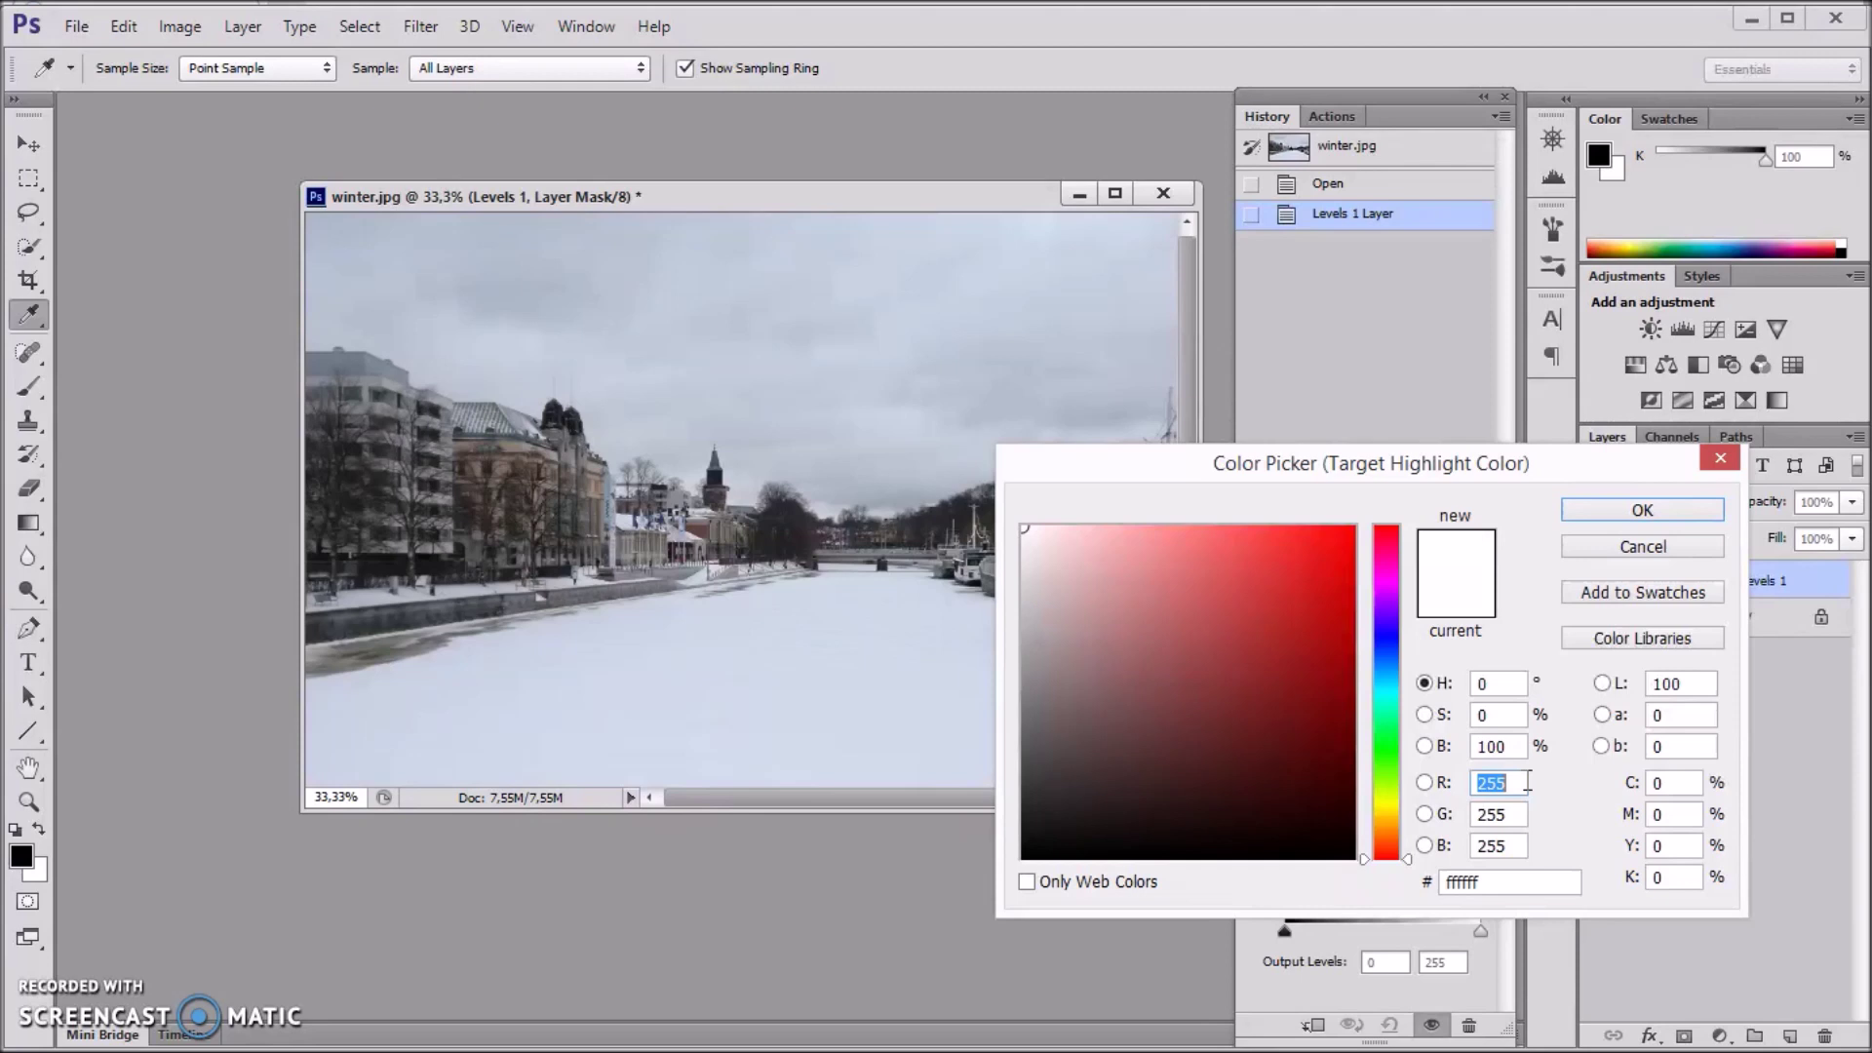
pyautogui.write('248')
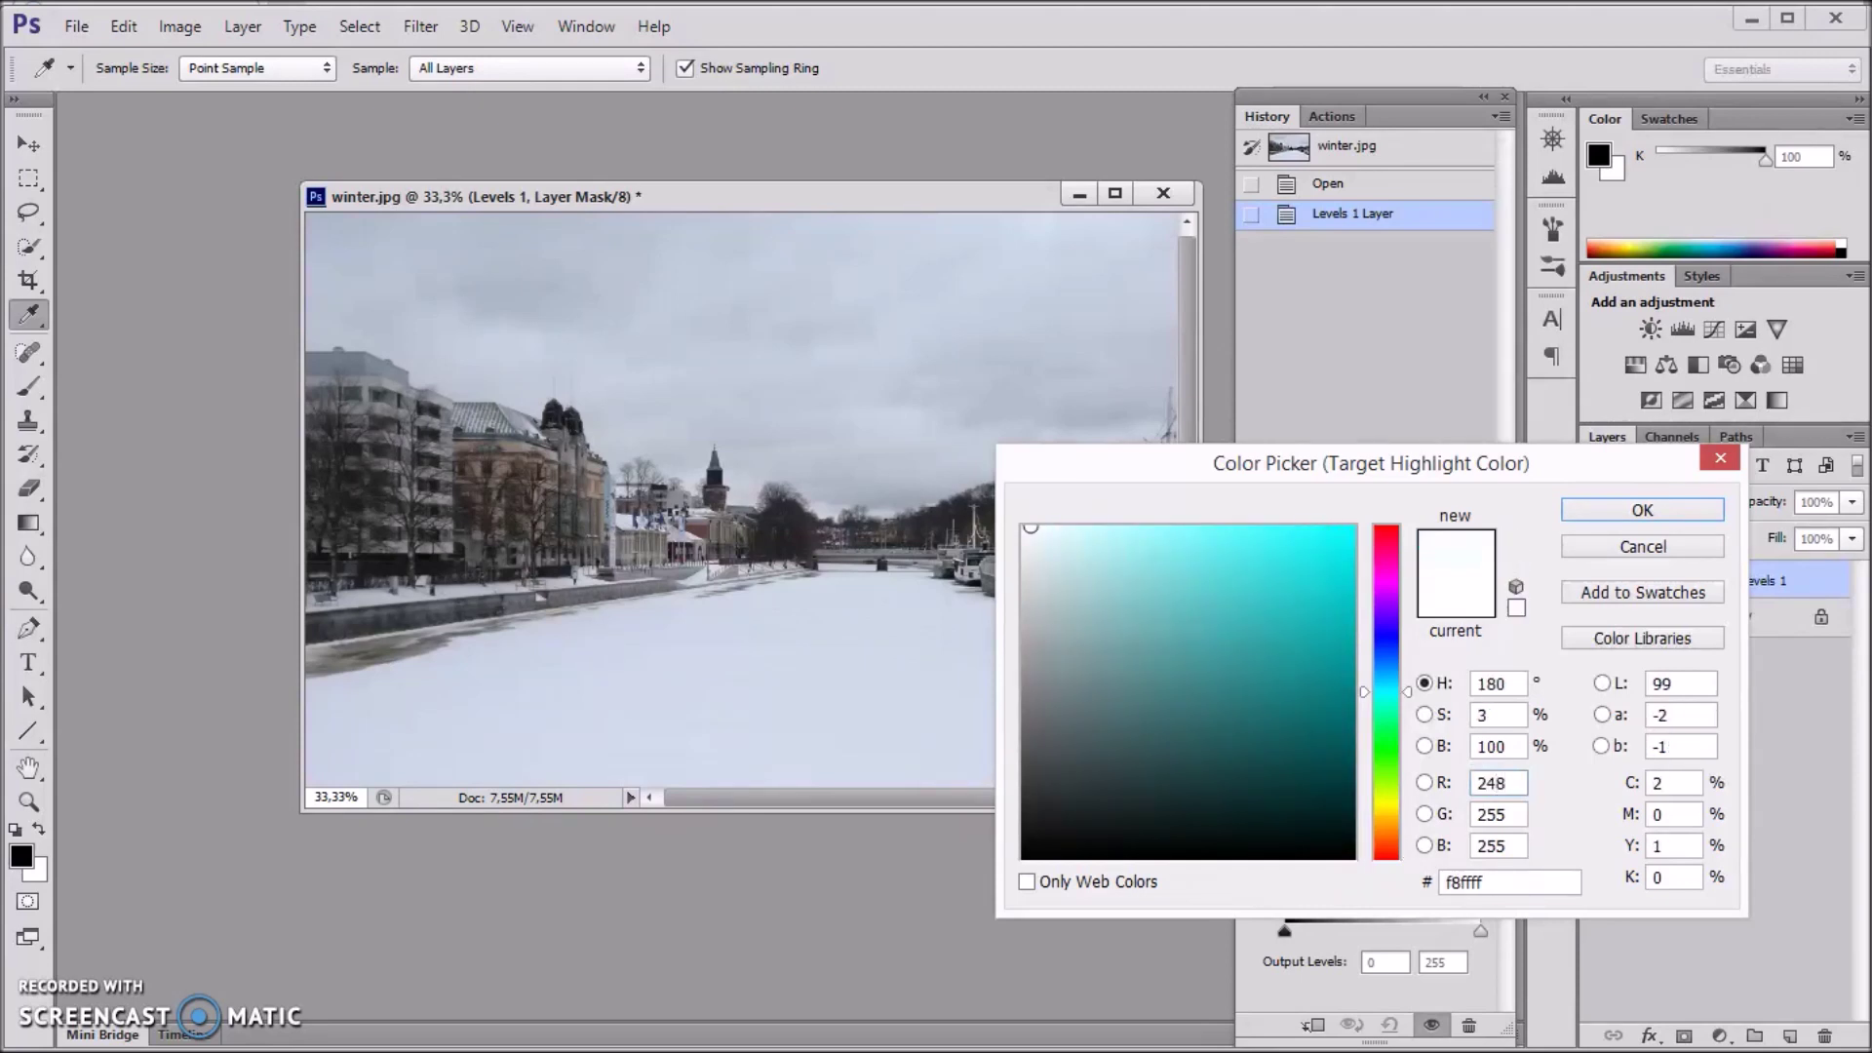
pyautogui.press('Tab')
pyautogui.write('248')
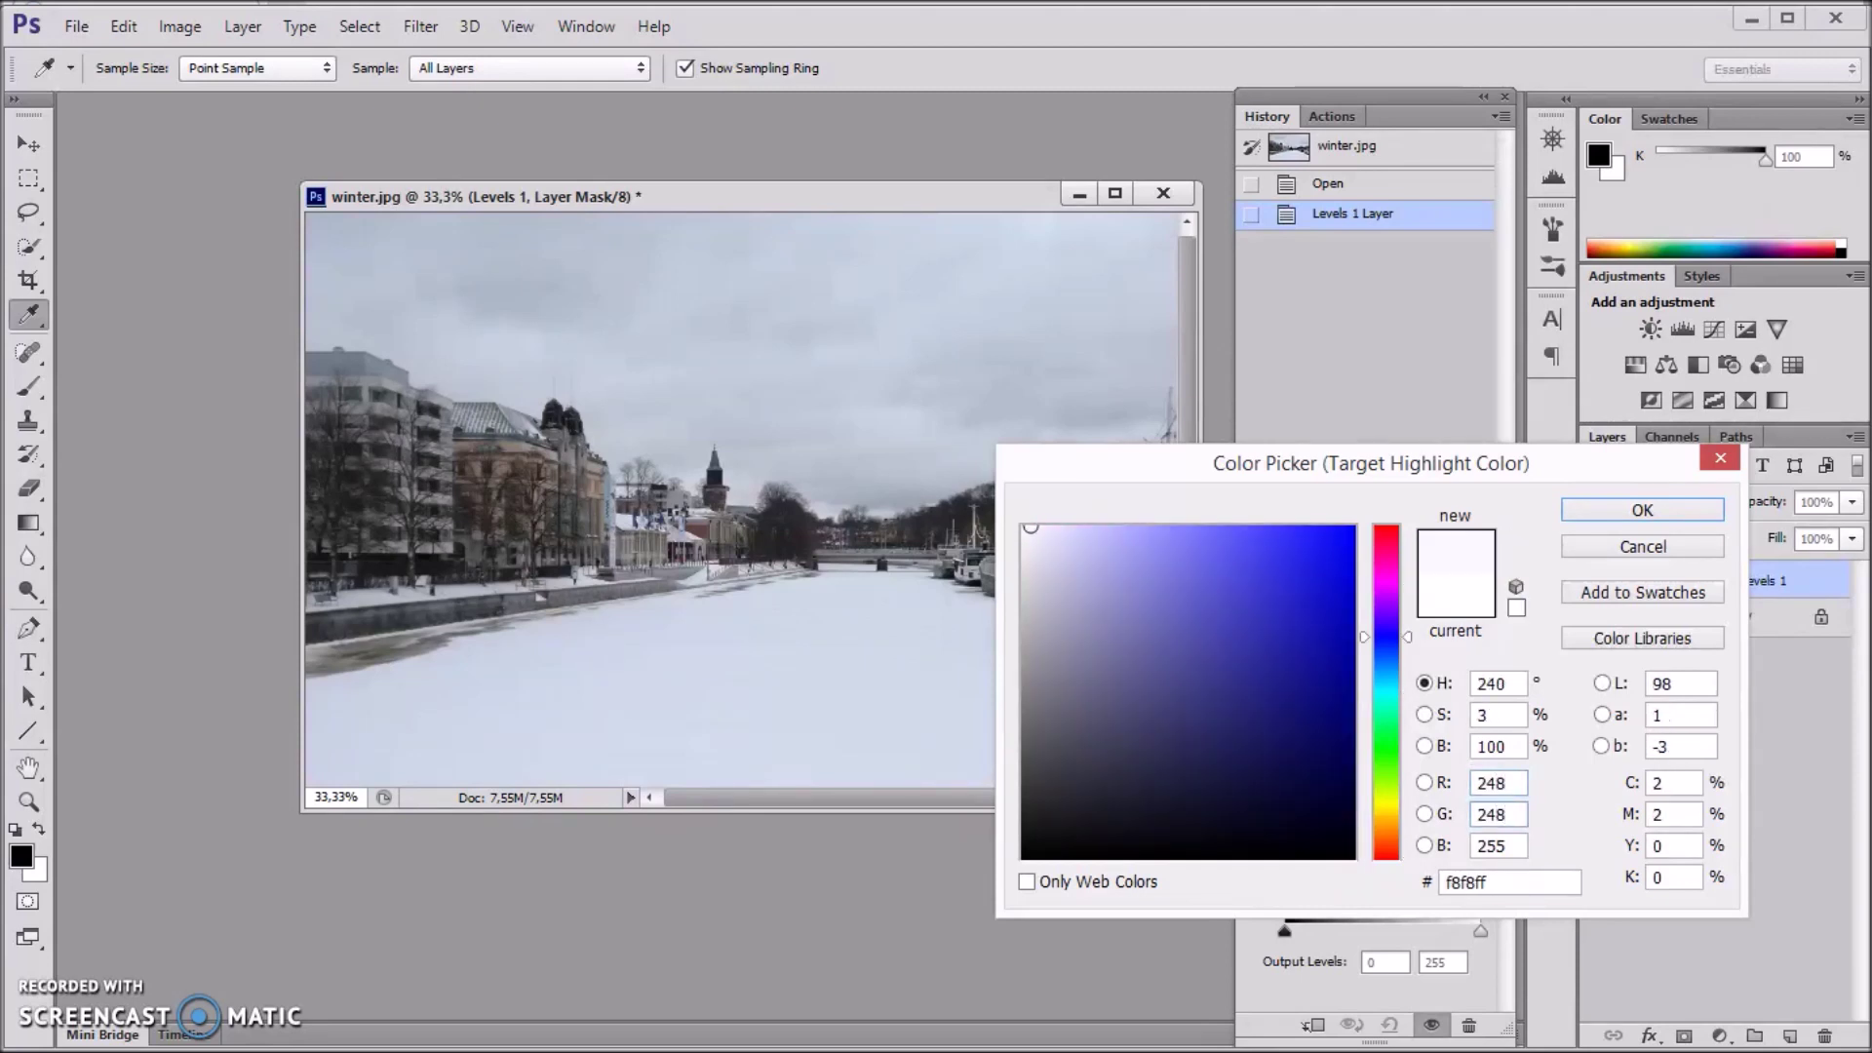
pyautogui.press('Tab')
pyautogui.write('248')
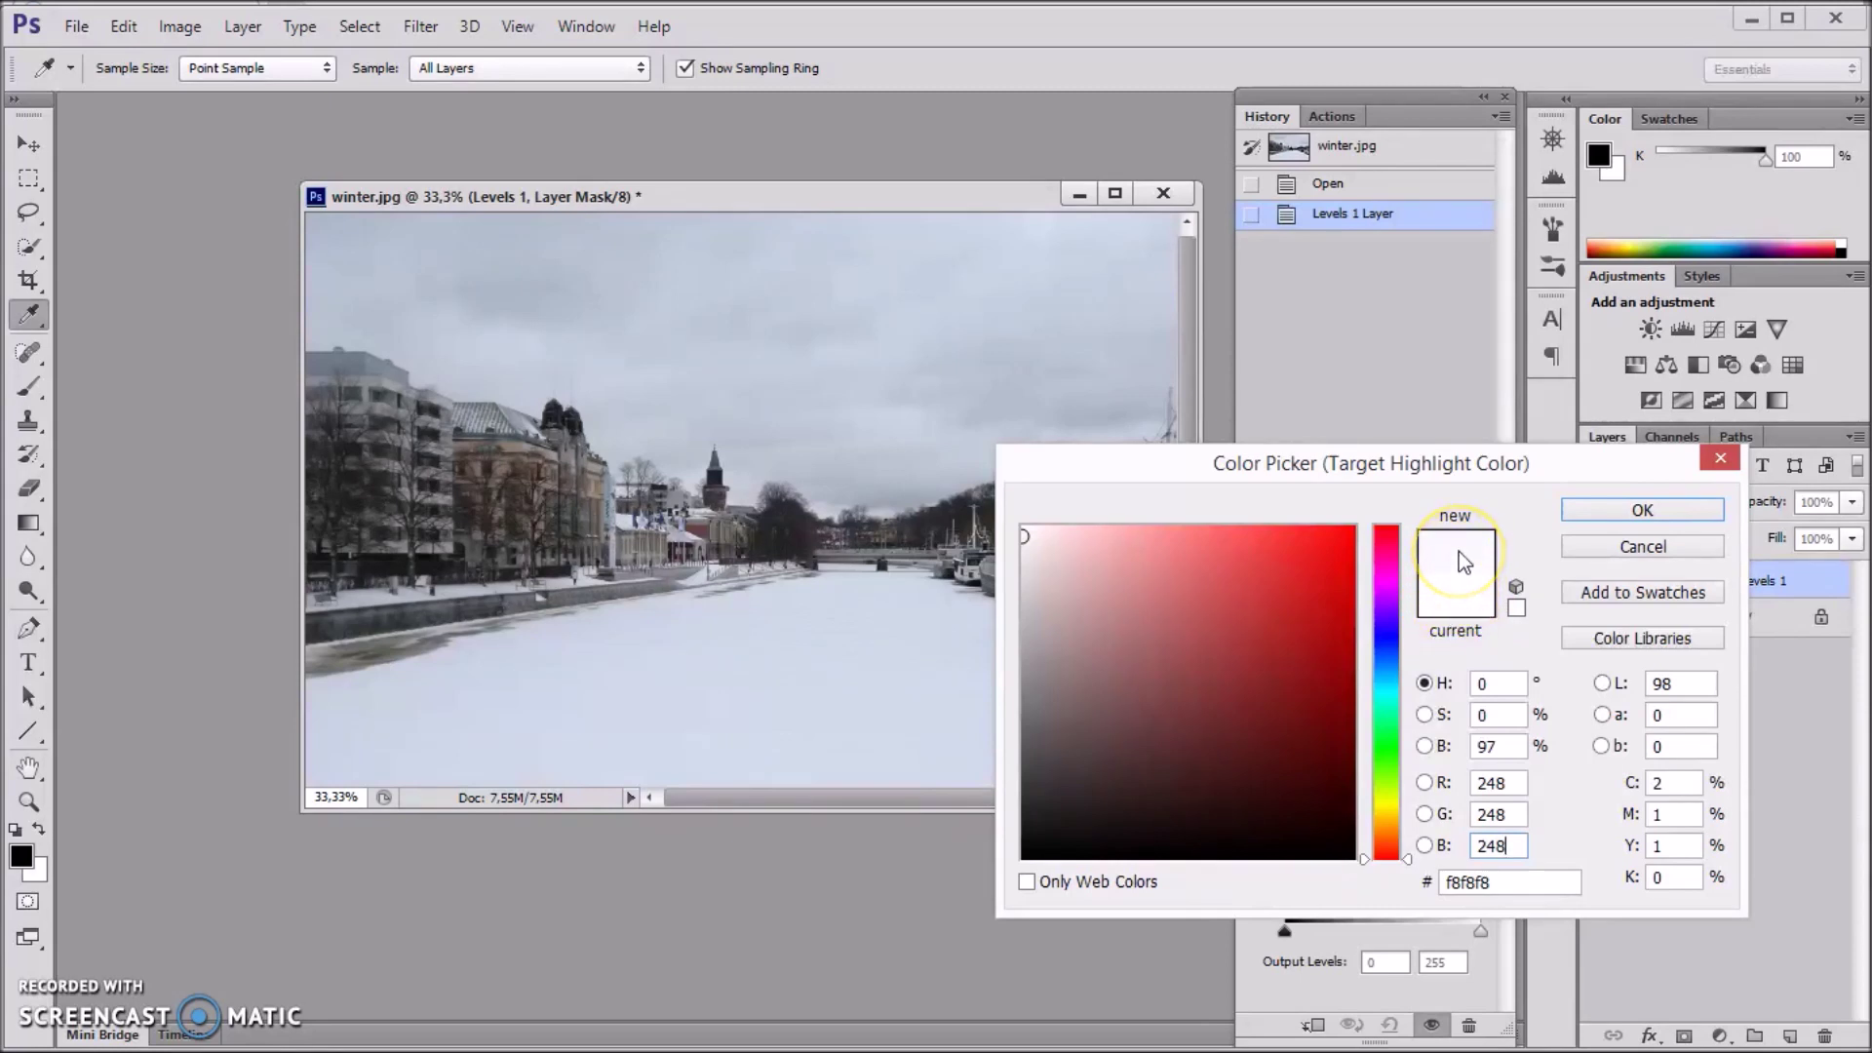
pyautogui.click(1587, 510)
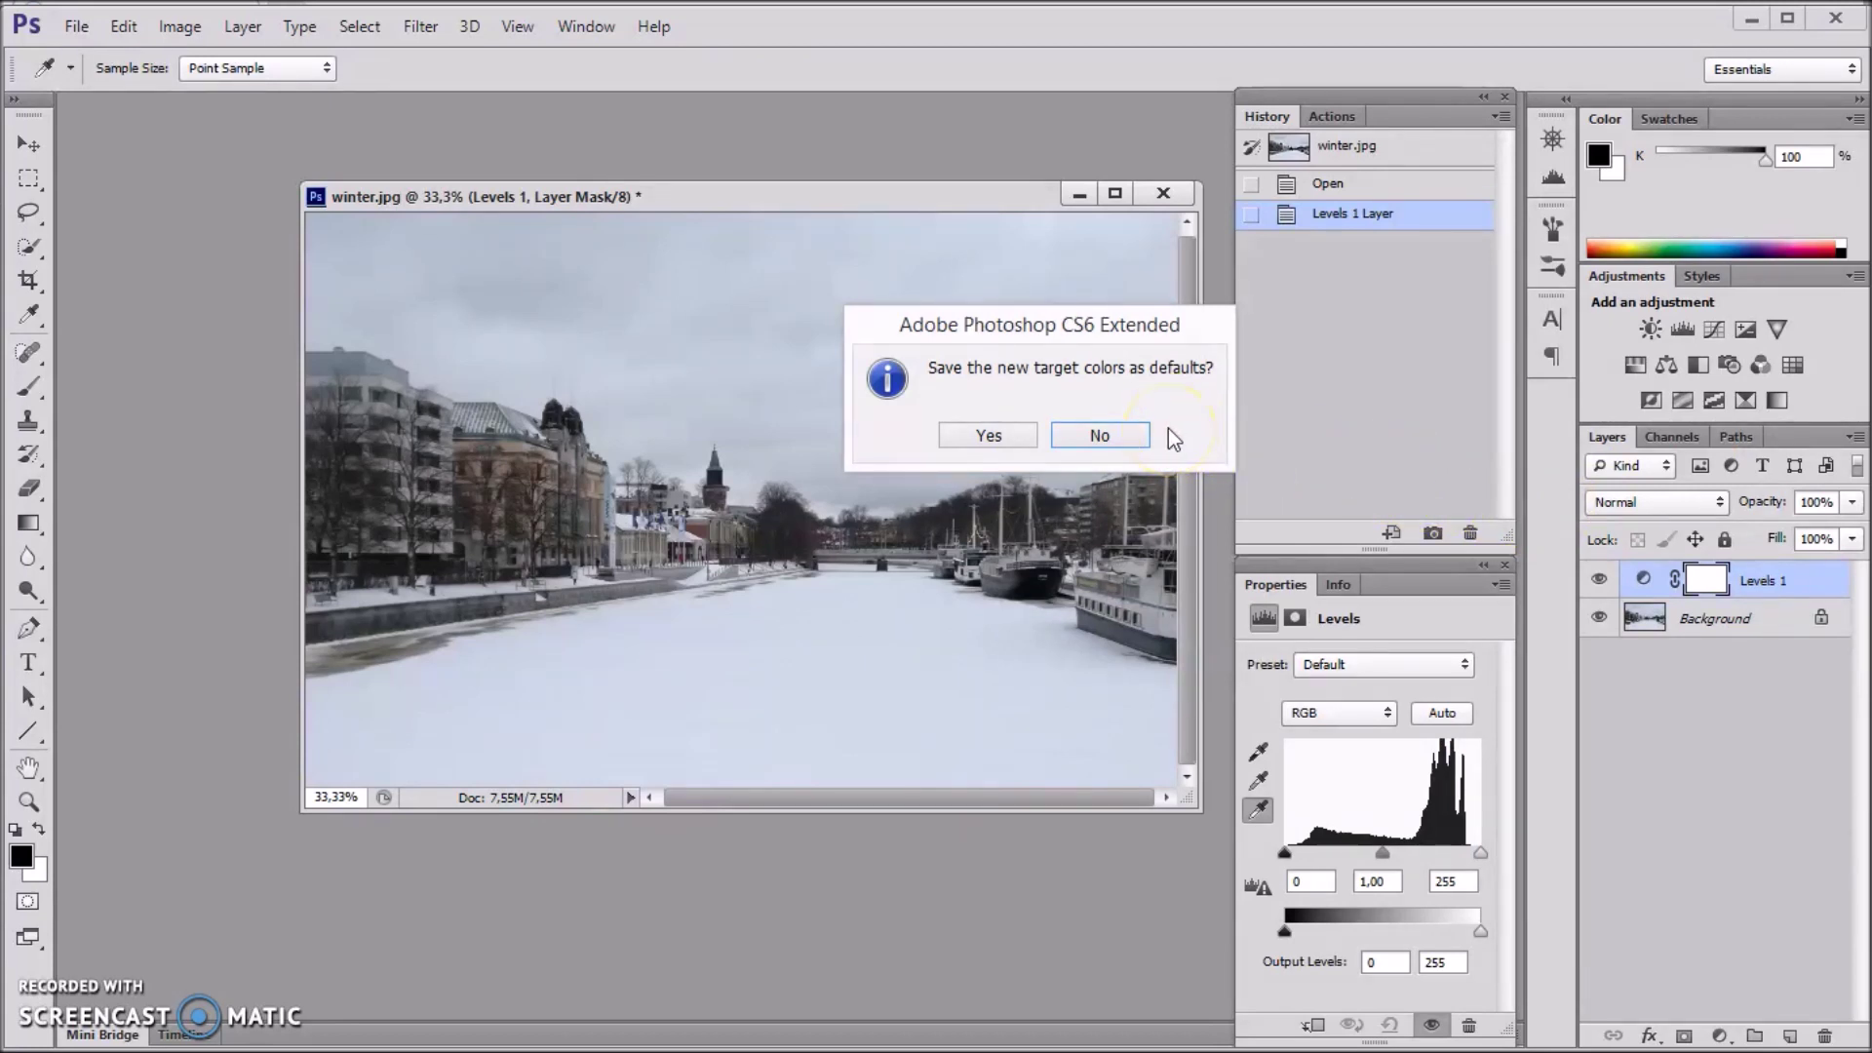
# Decline saving the target as default, sample the snow as white point, and minimize winter.jpg
pyautogui.click(1123, 431)
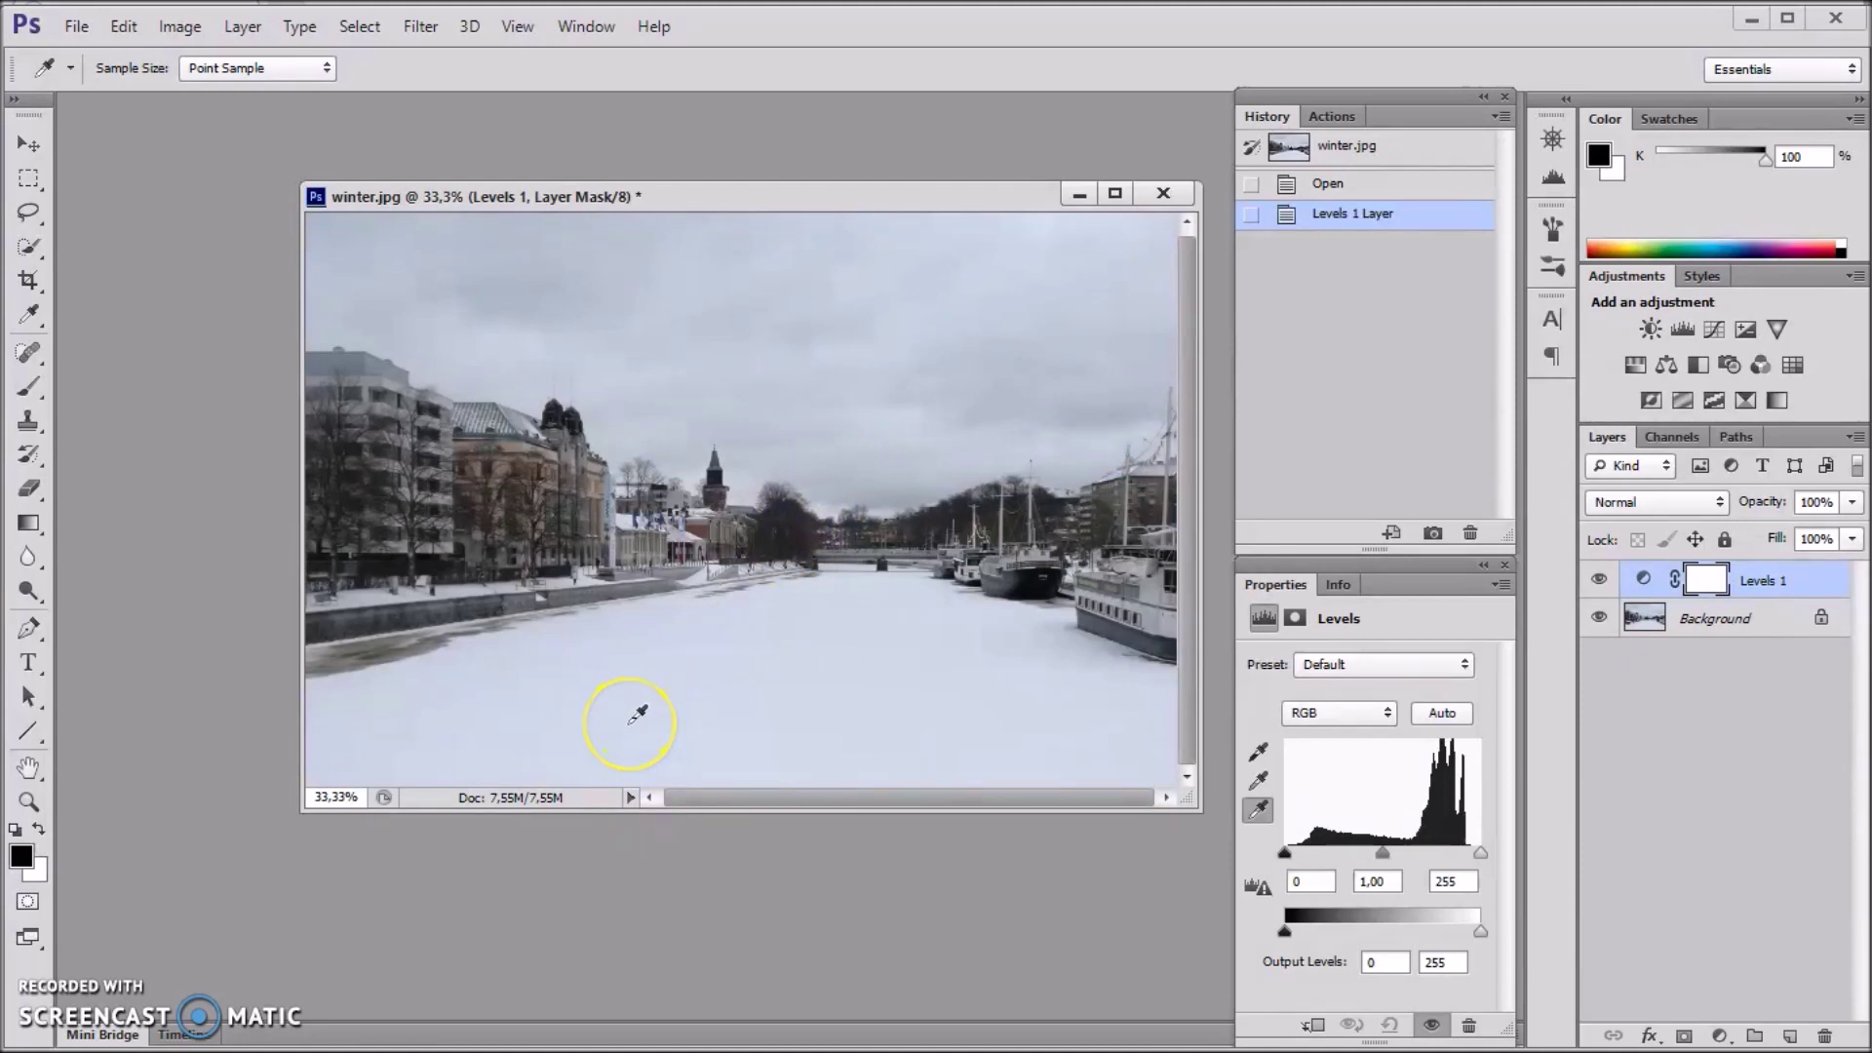
pyautogui.click(631, 722)
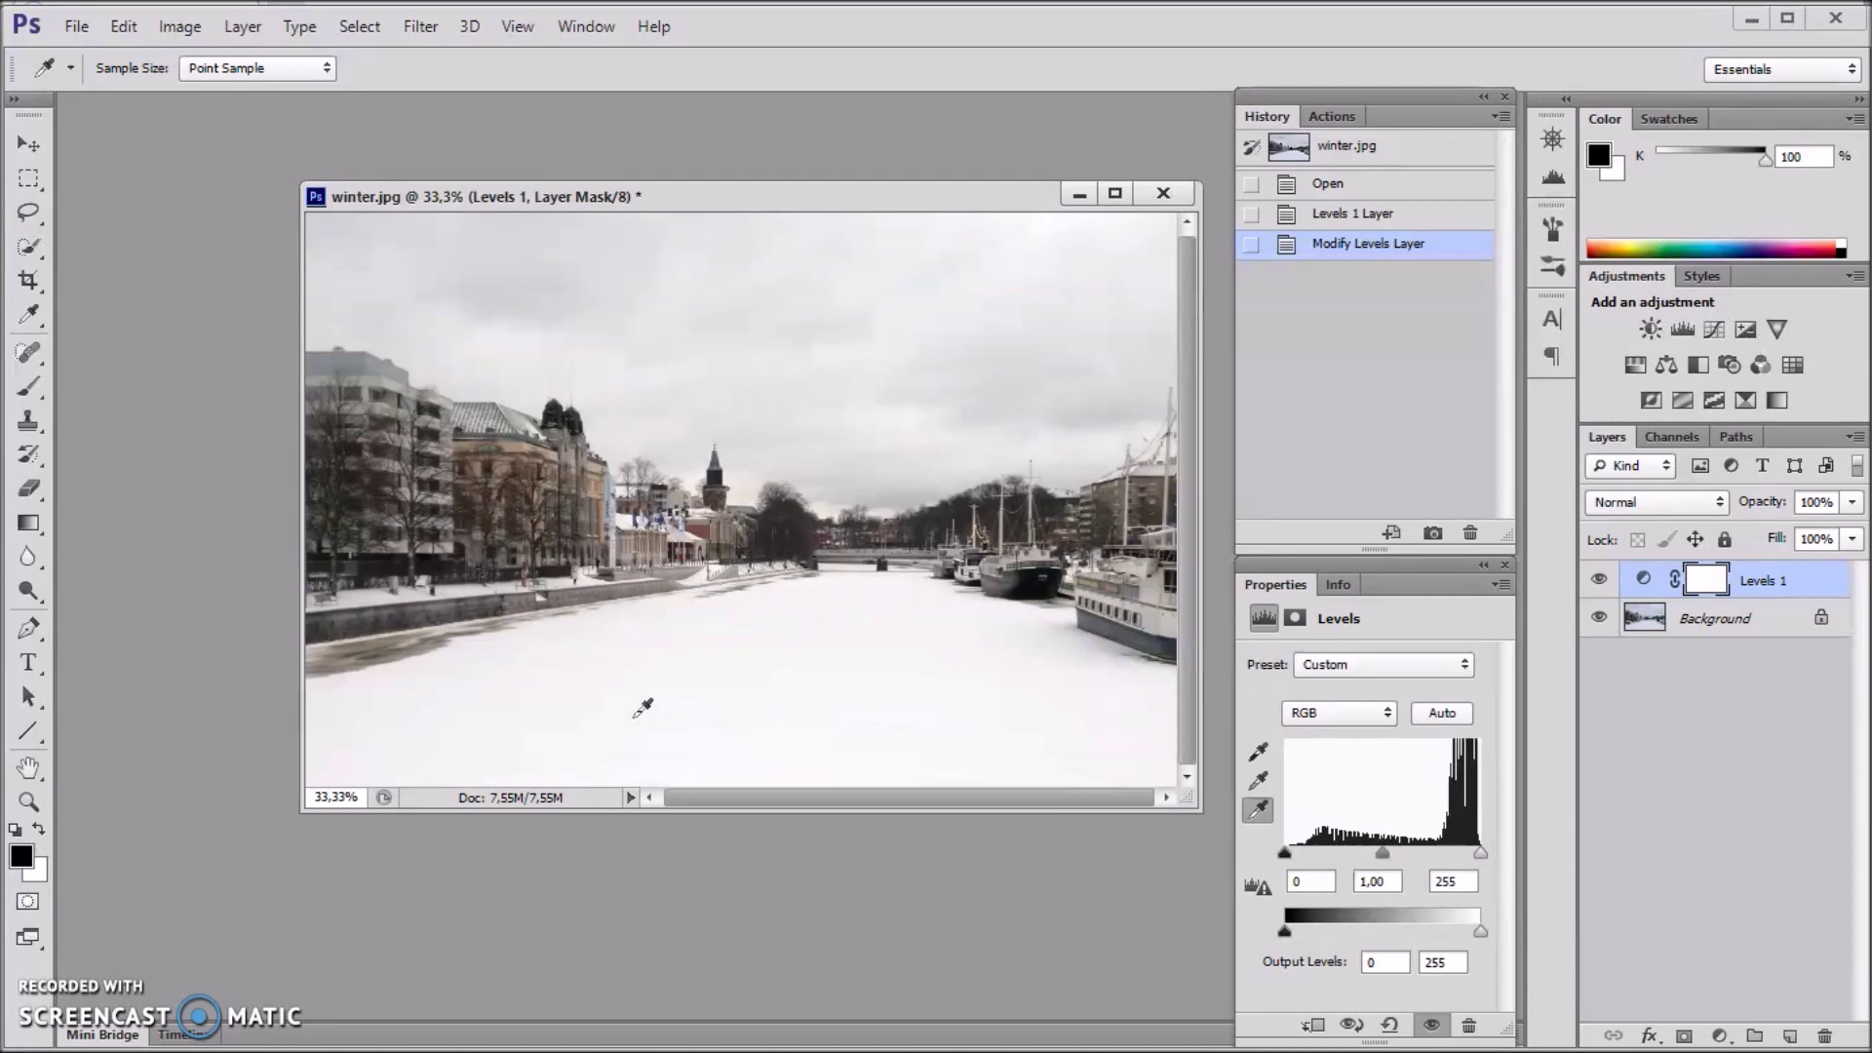
pyautogui.click(1078, 195)
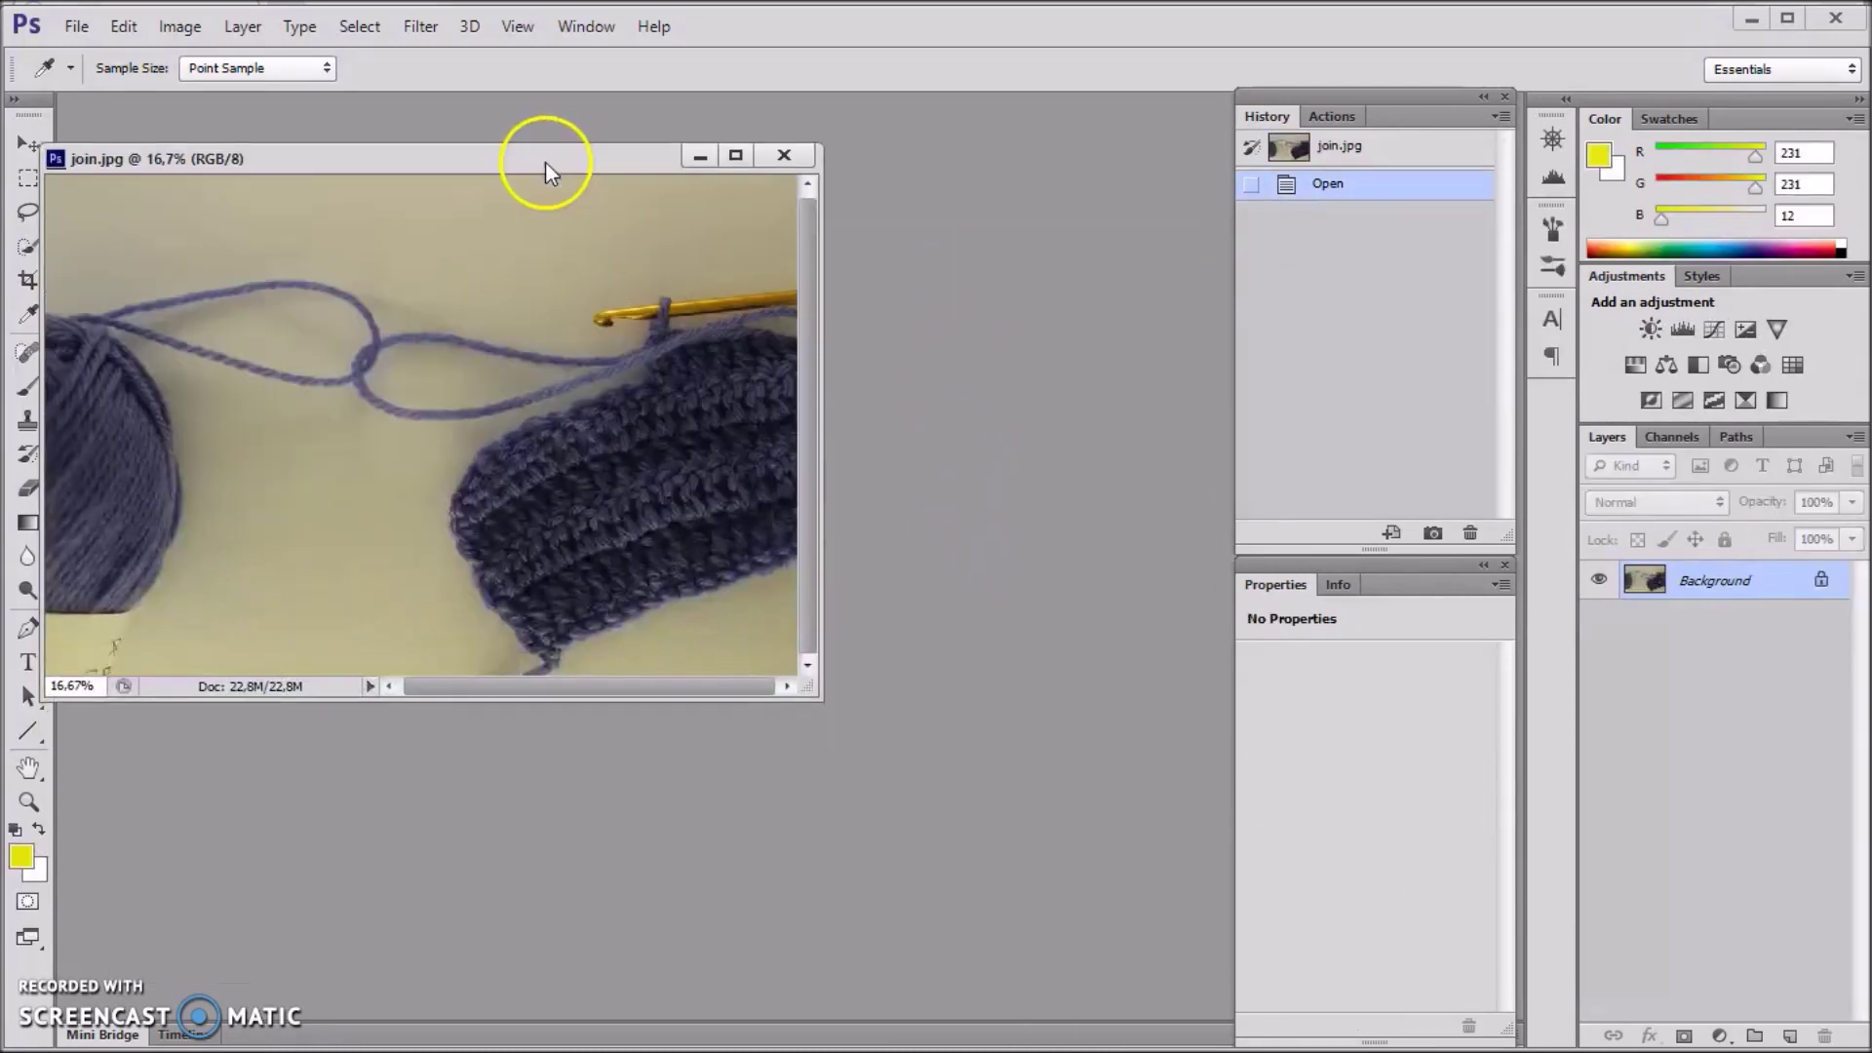
# Reposition join.jpg, zoom it to 25%, and add a Levels adjustment layer
pyautogui.moveTo(546, 161); pyautogui.dragTo(615, 160)
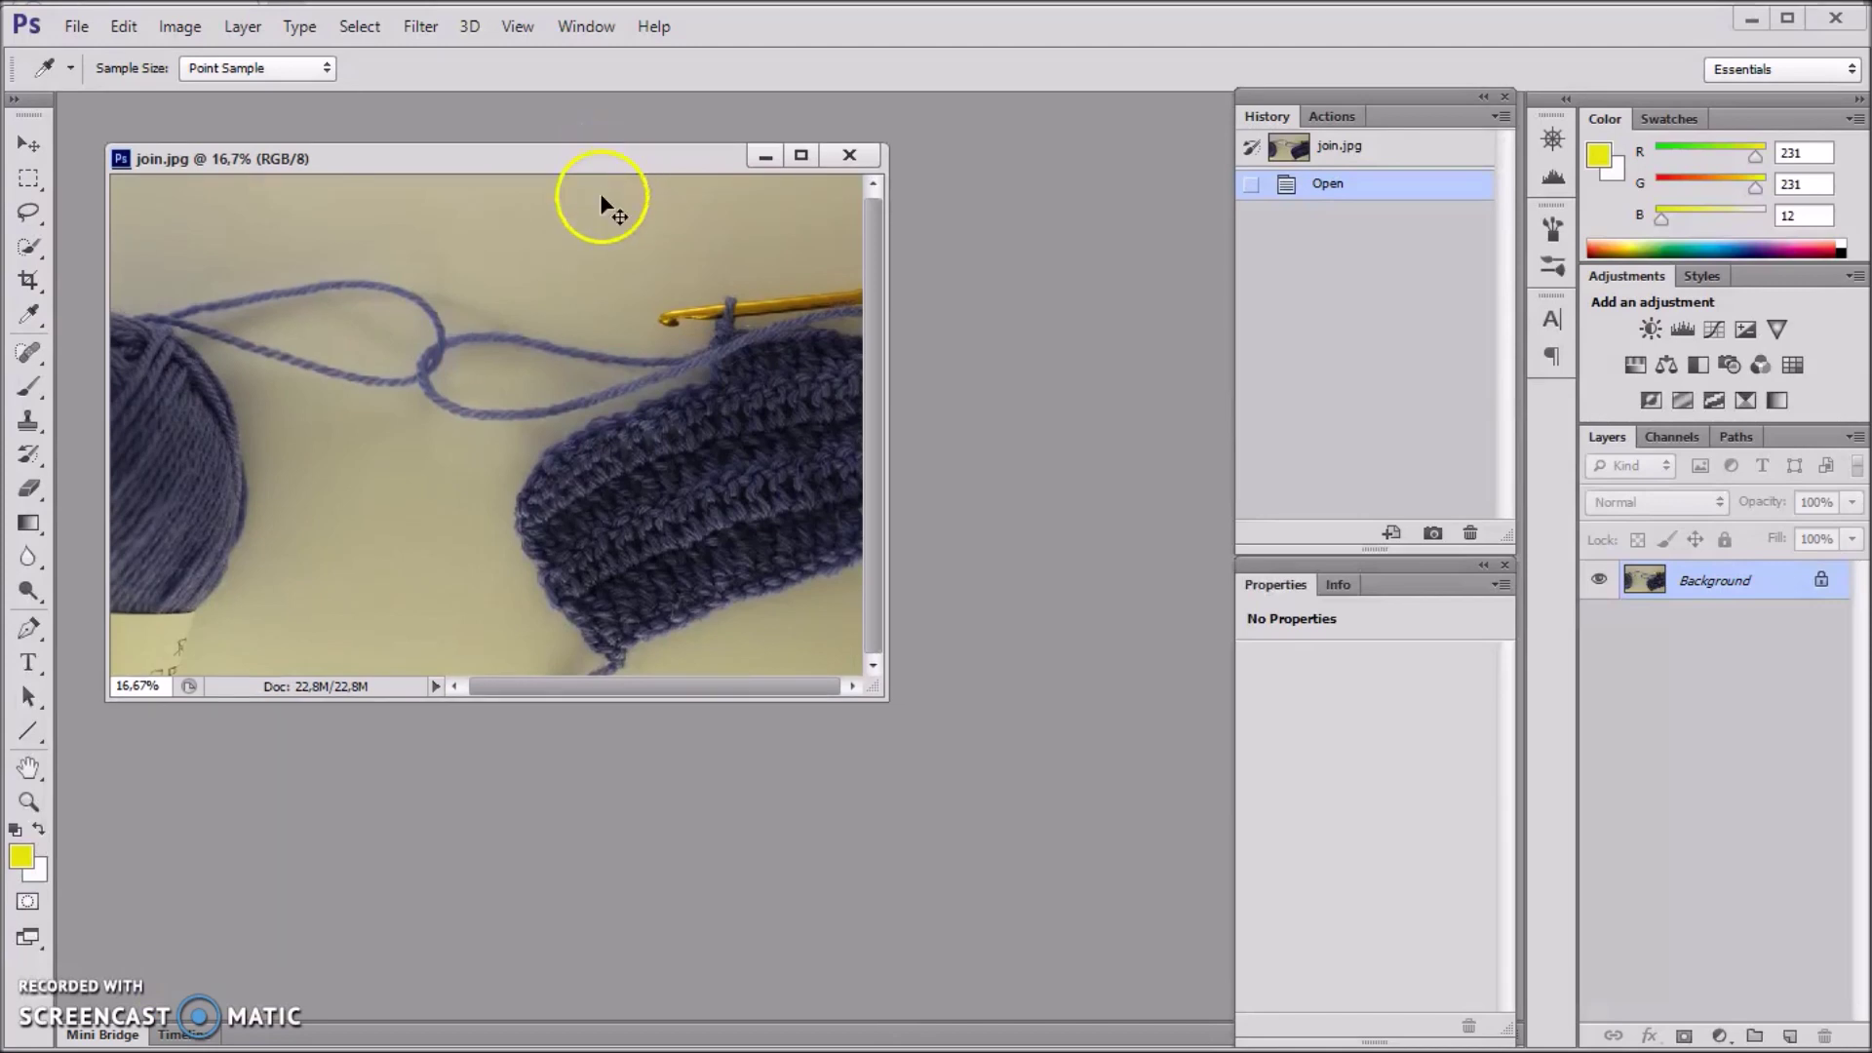
pyautogui.hotkey('ctrl', '+')
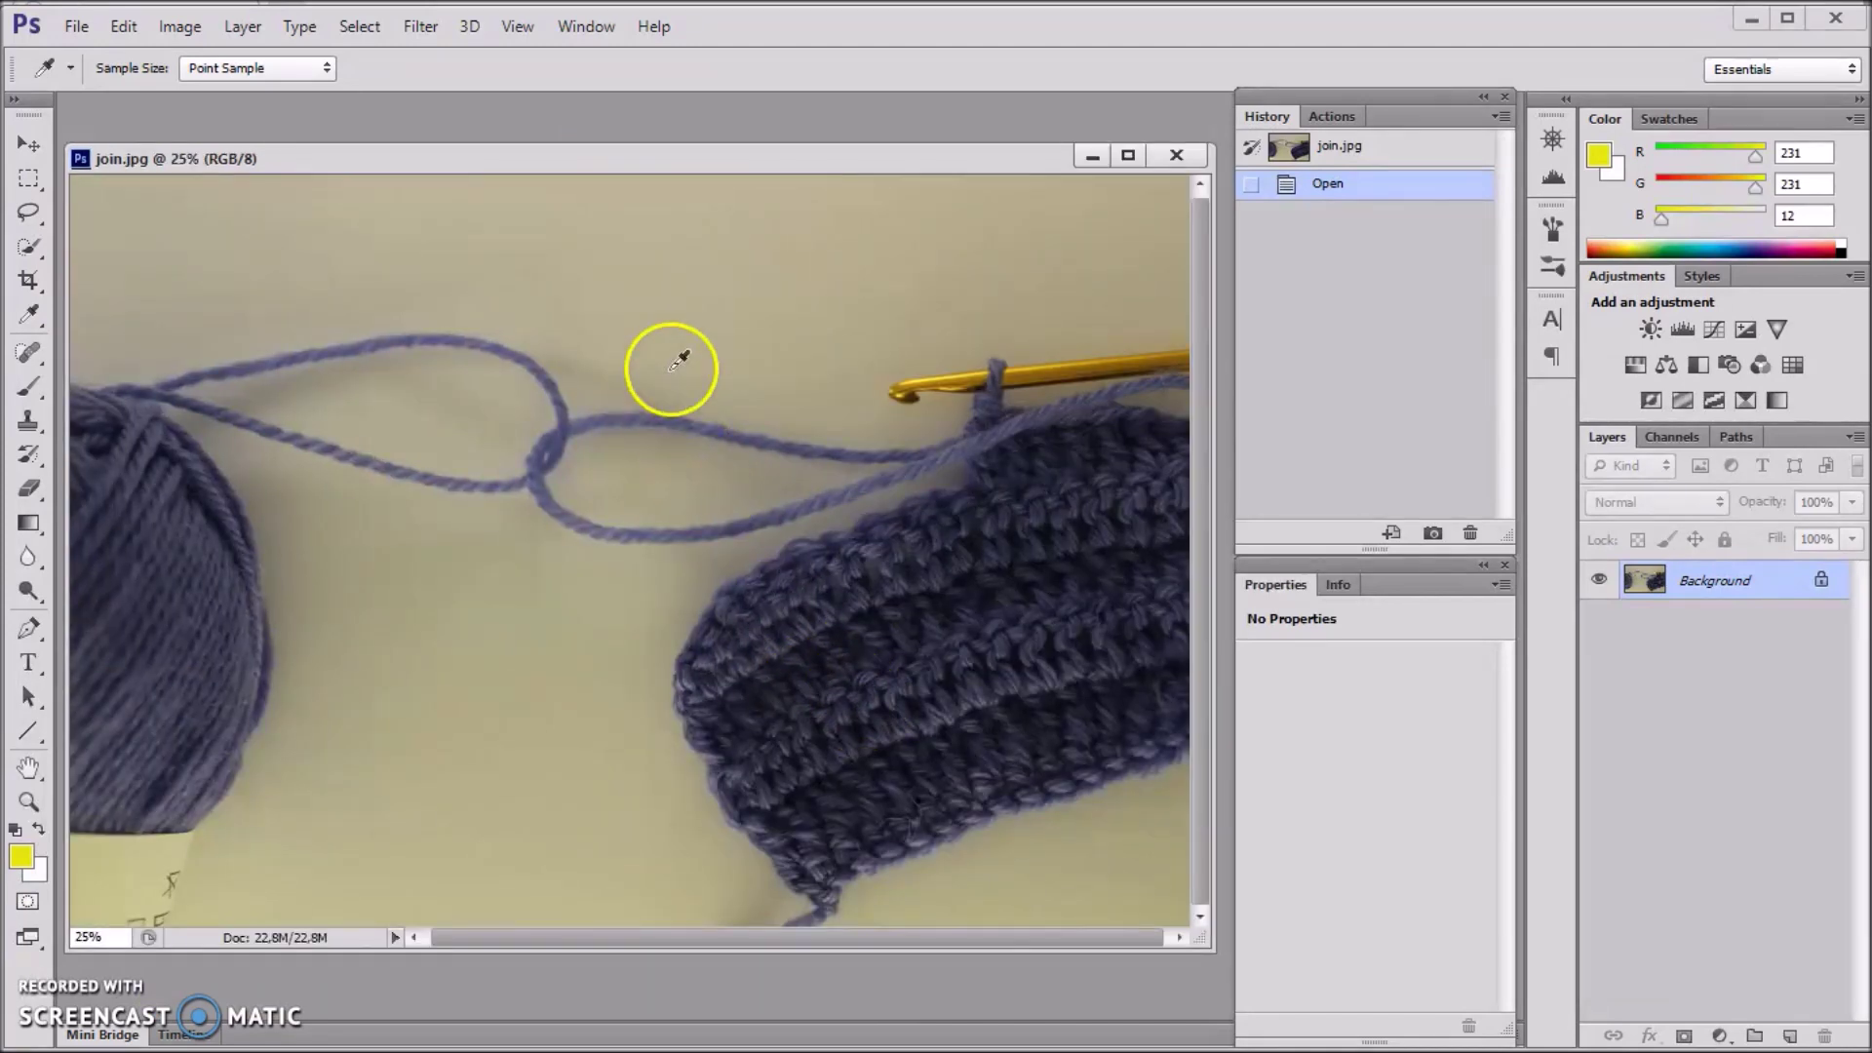
pyautogui.press('i')
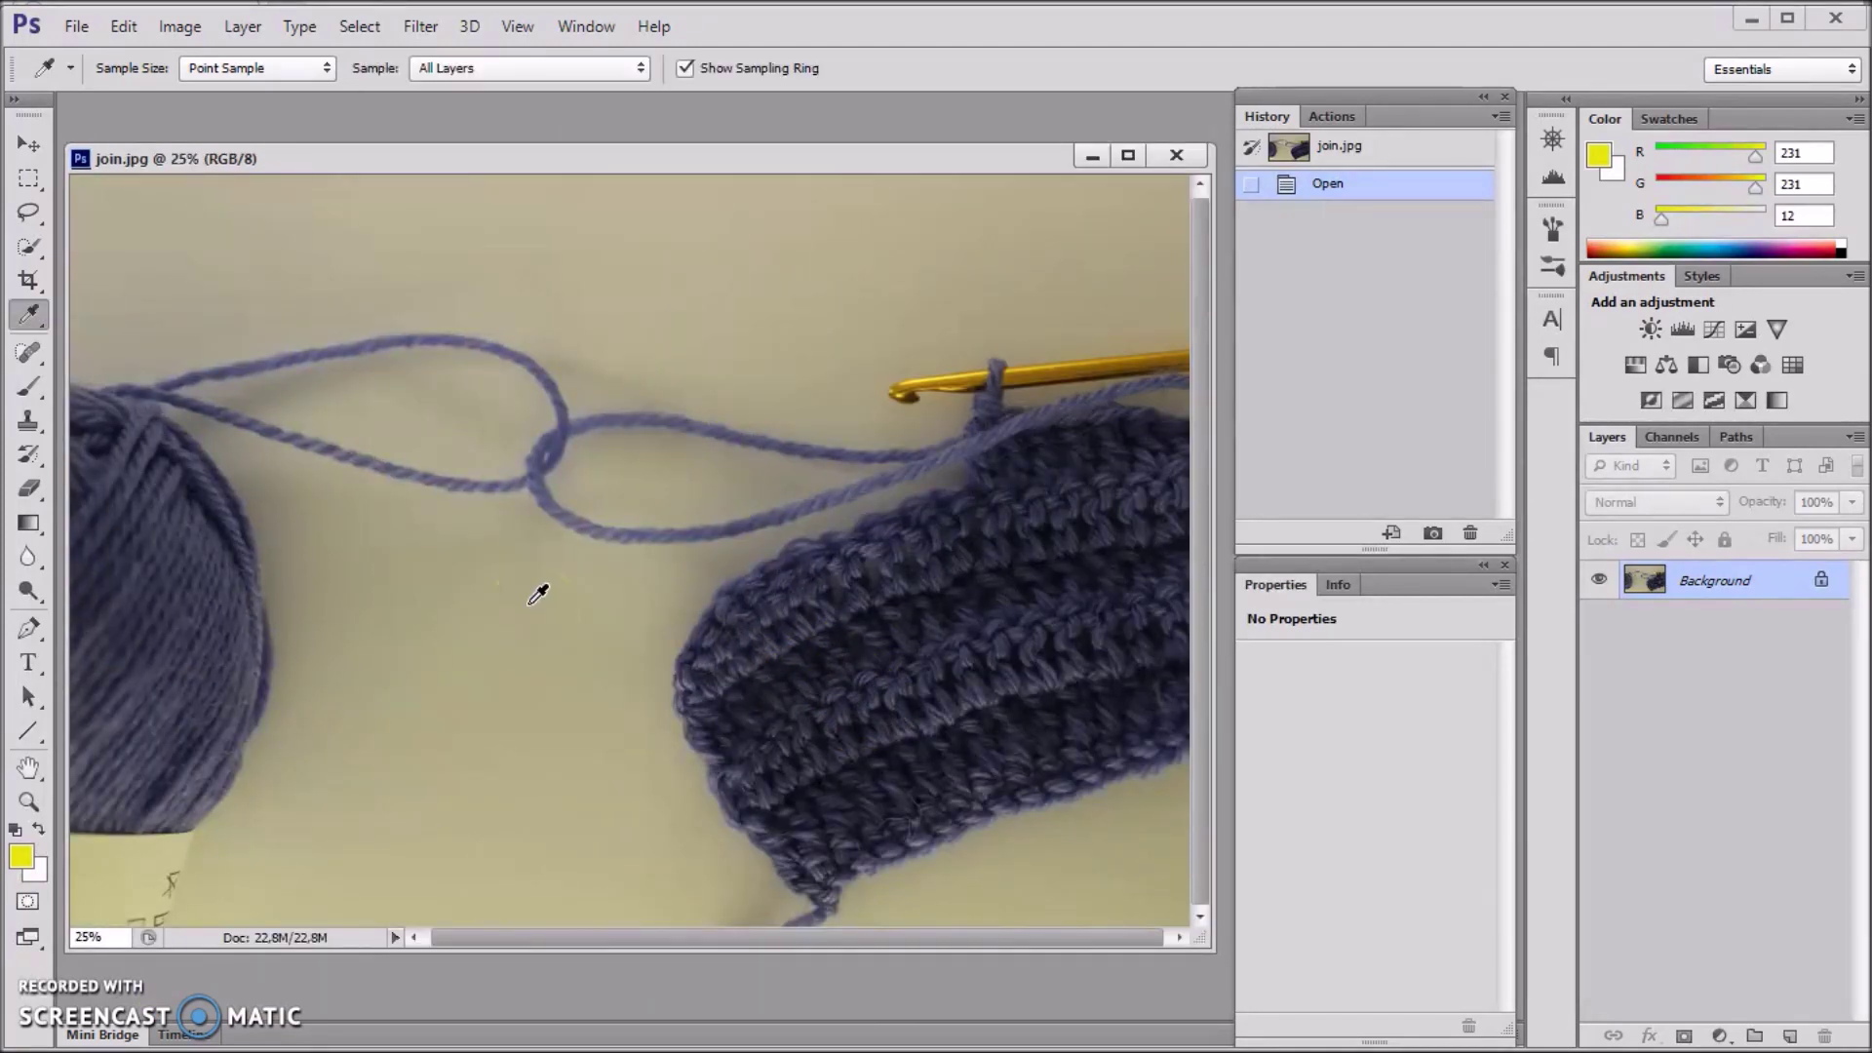
pyautogui.click(30, 148)
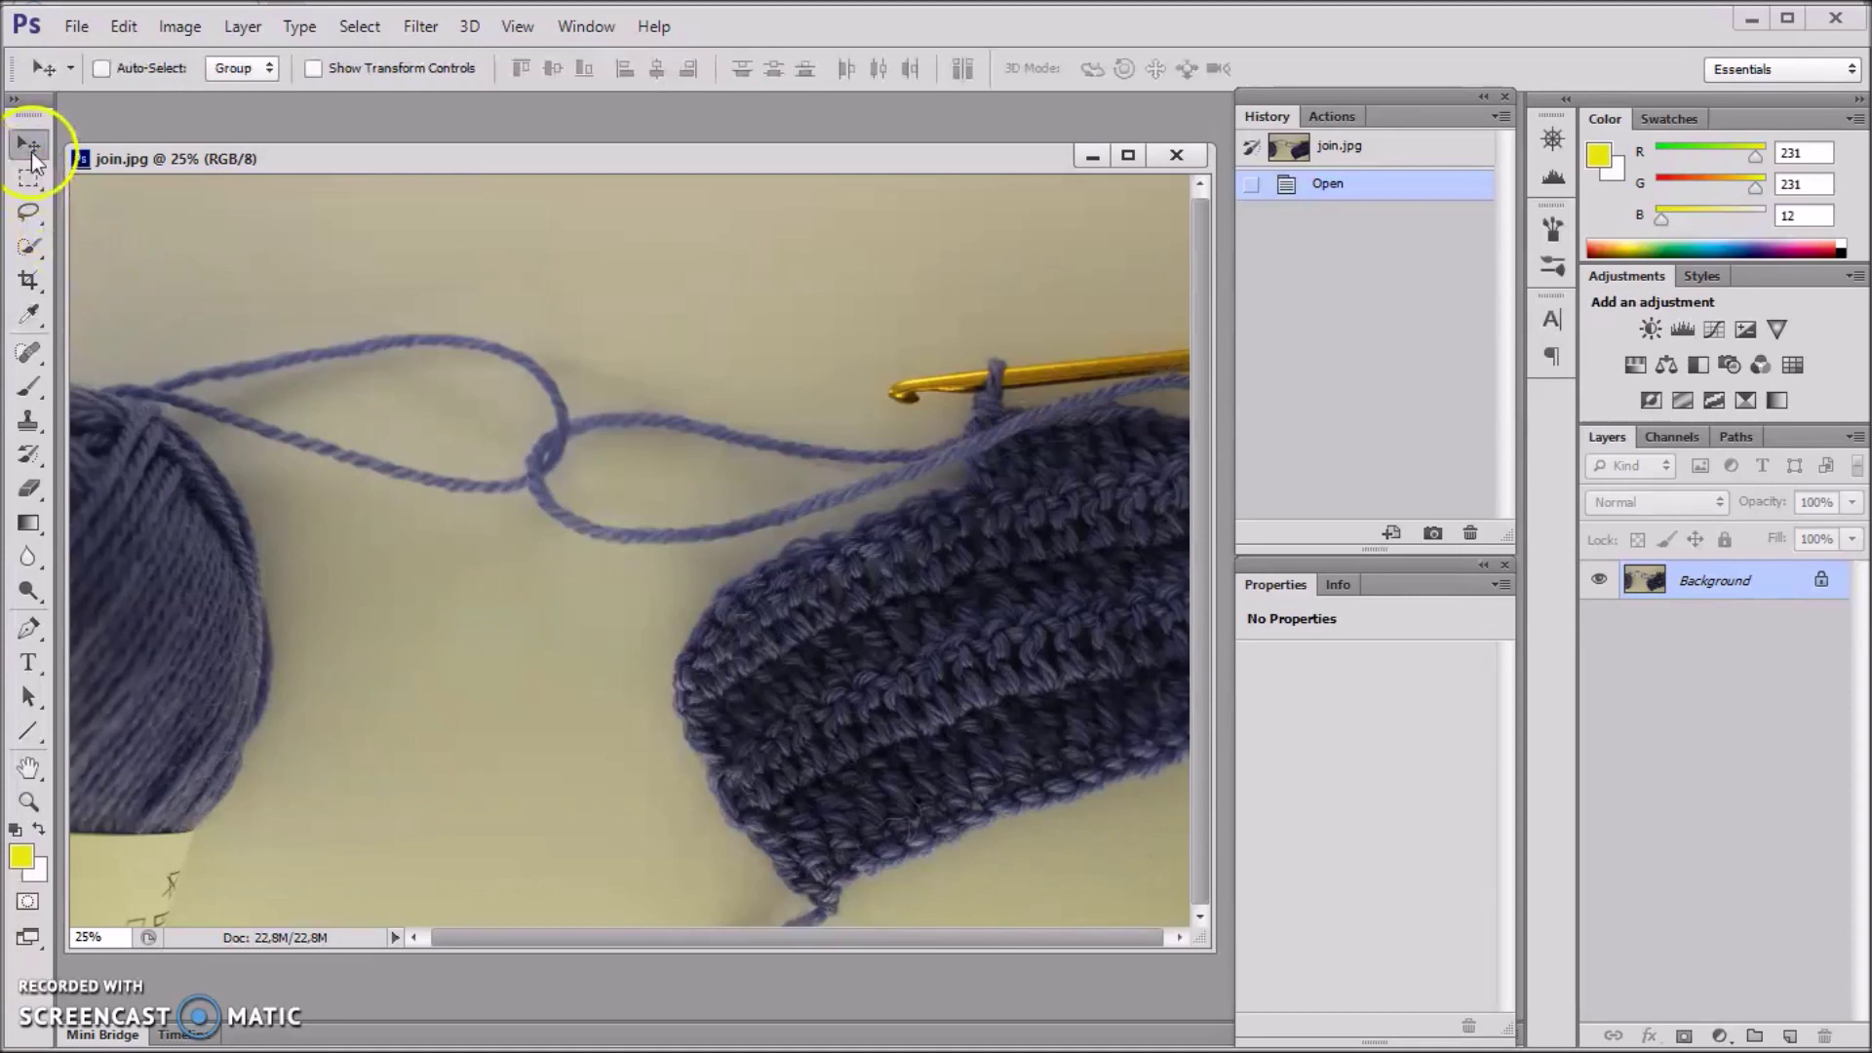
pyautogui.click(1683, 330)
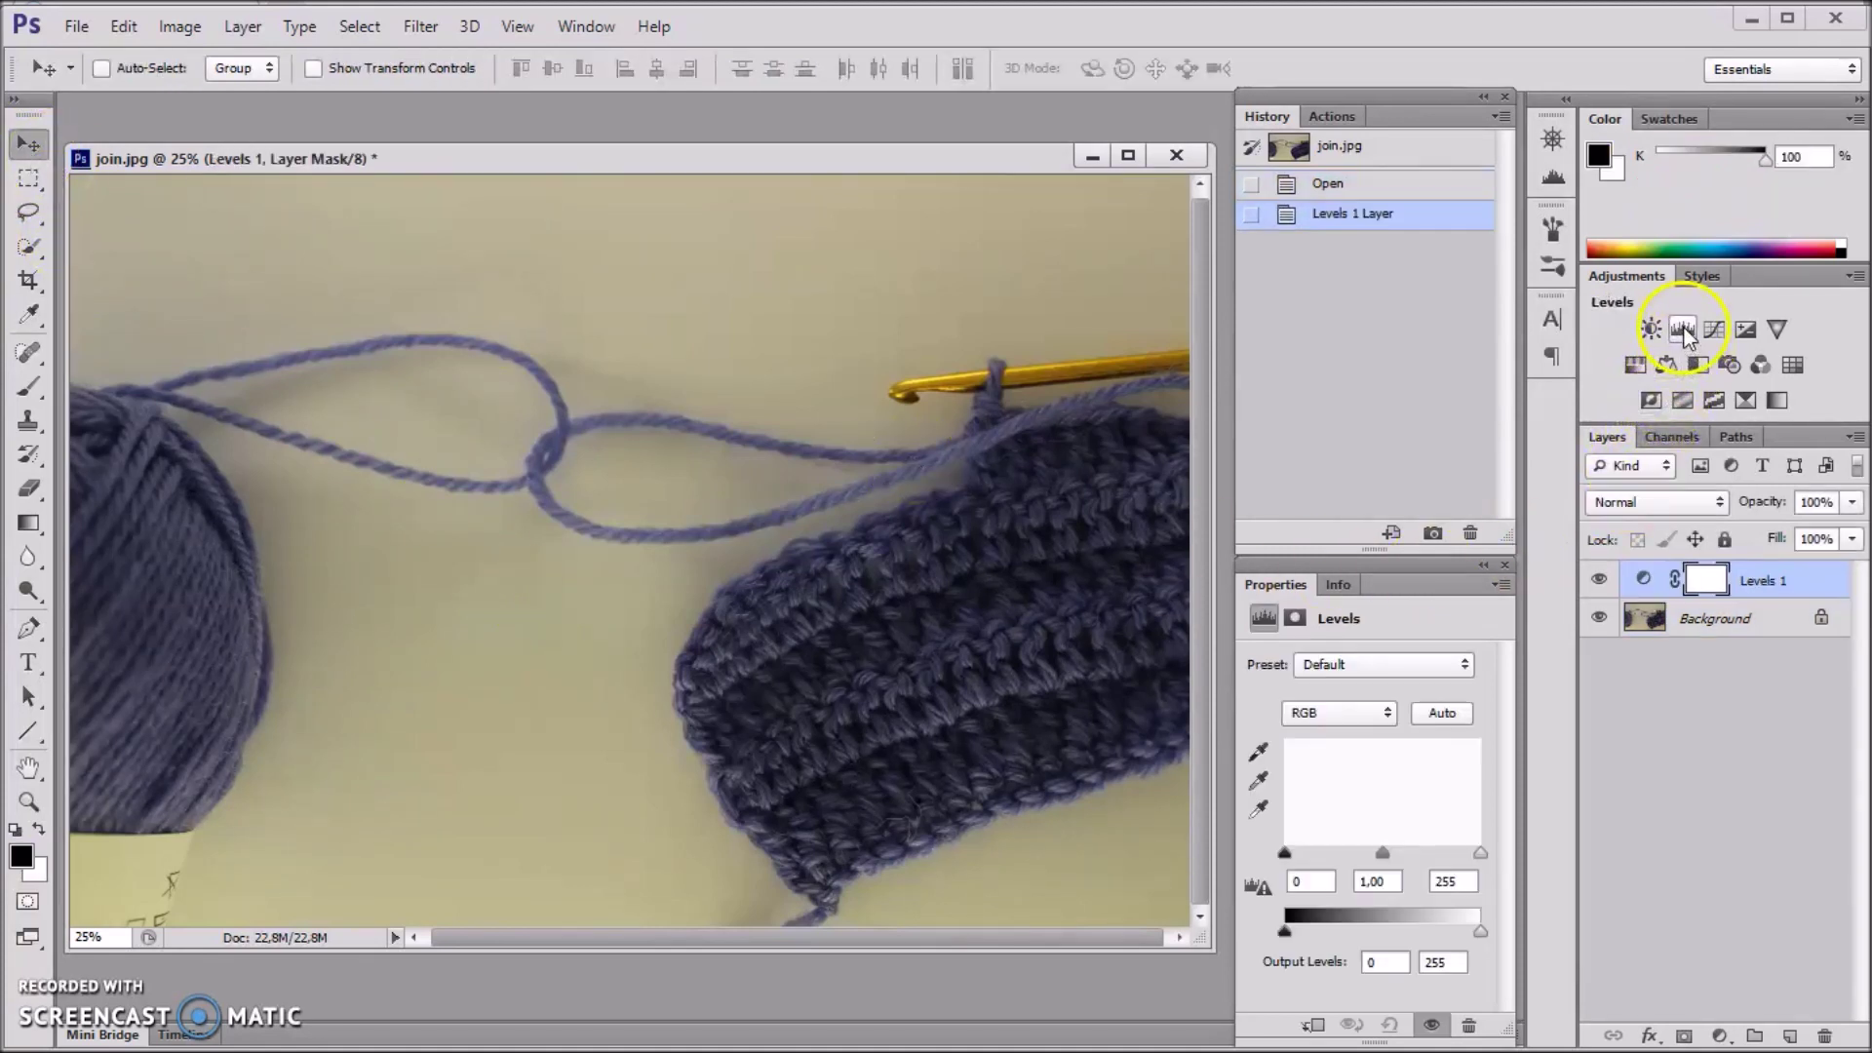
# Enter 252 for R, G and B as the white-point target colour
pyautogui.doubleClick(1260, 810)
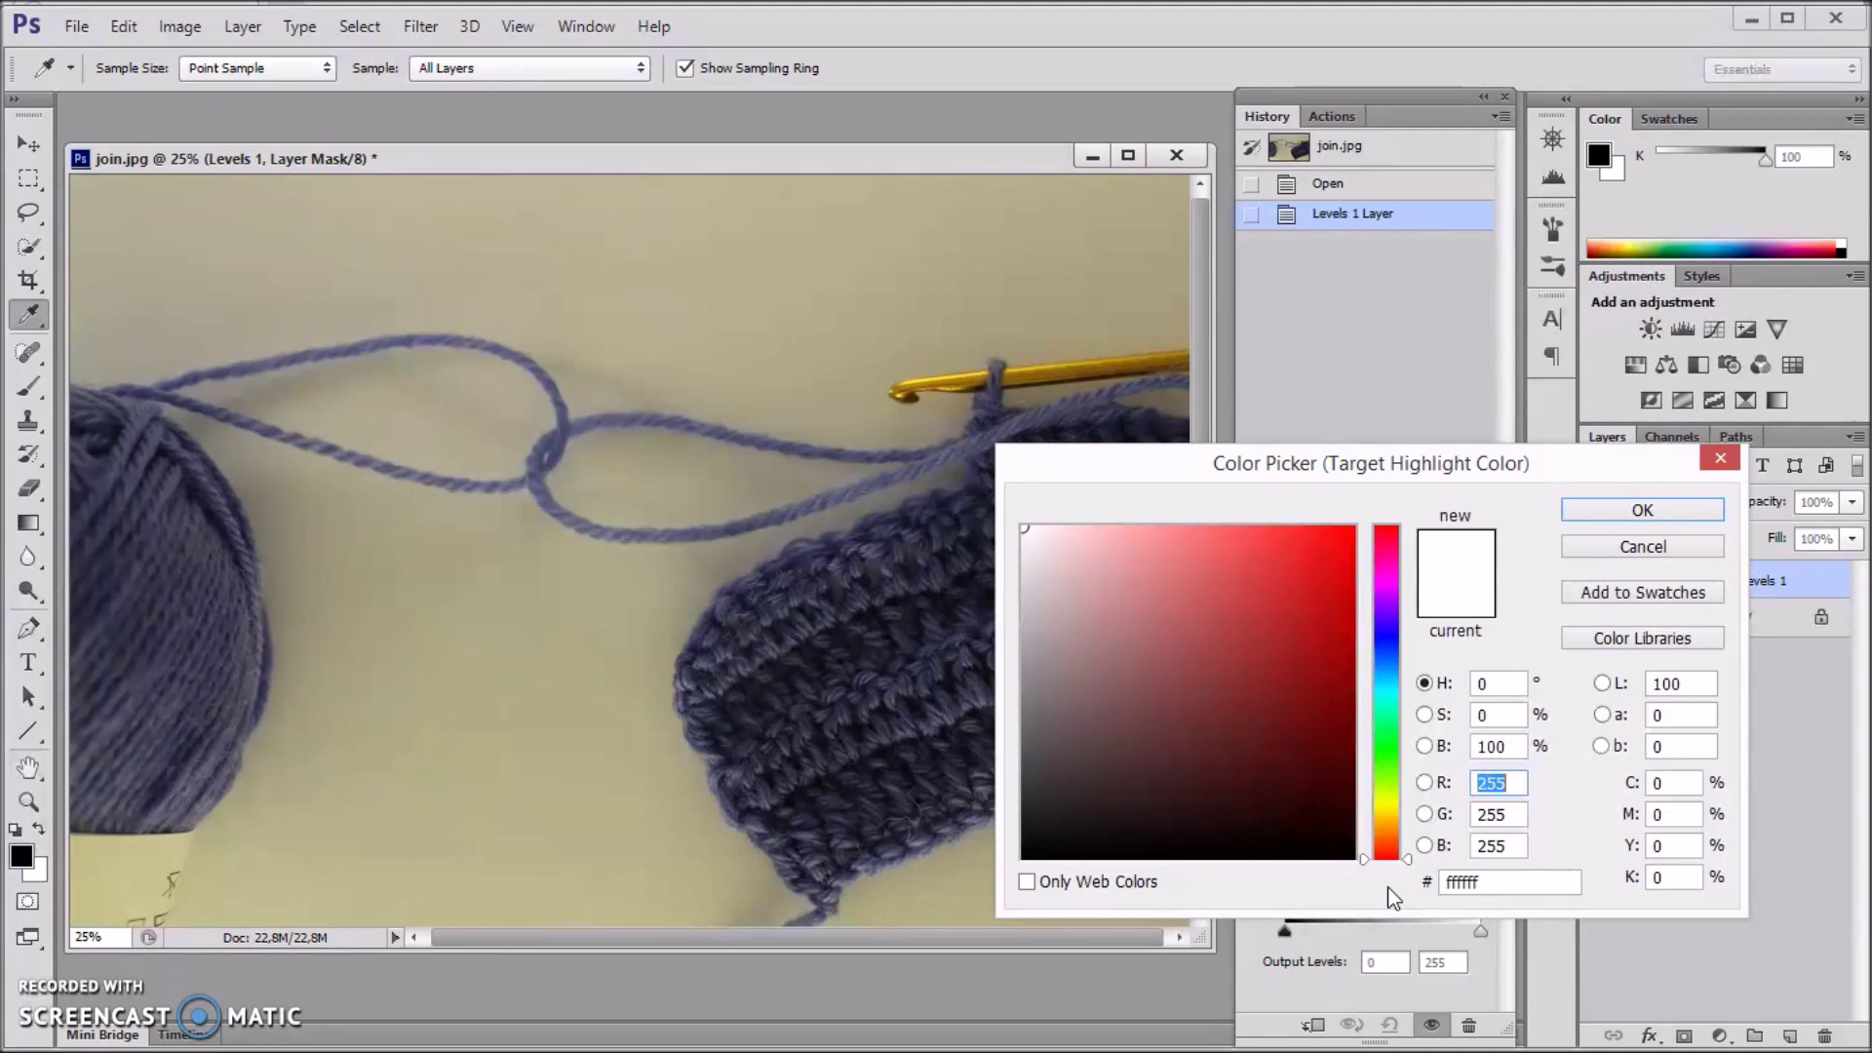
pyautogui.write('252')
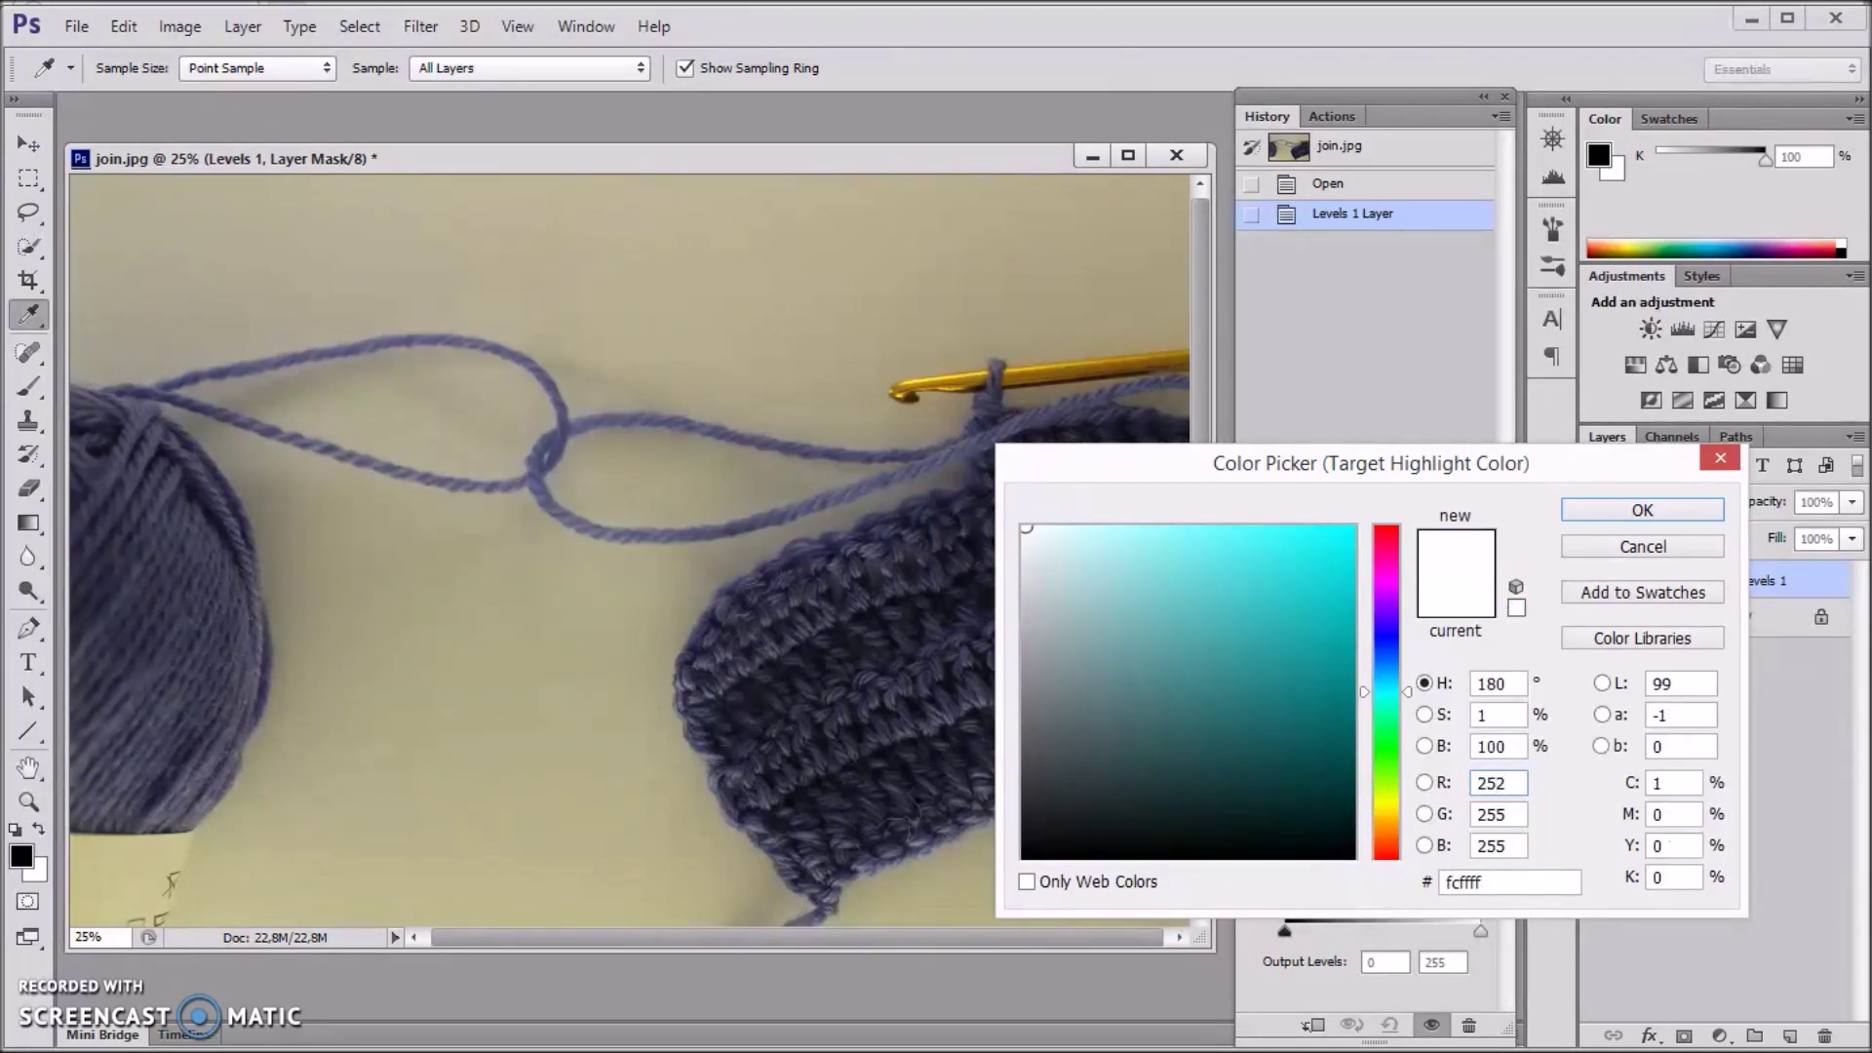
pyautogui.press('Tab')
pyautogui.write('252')
pyautogui.press('Tab')
pyautogui.write('25')
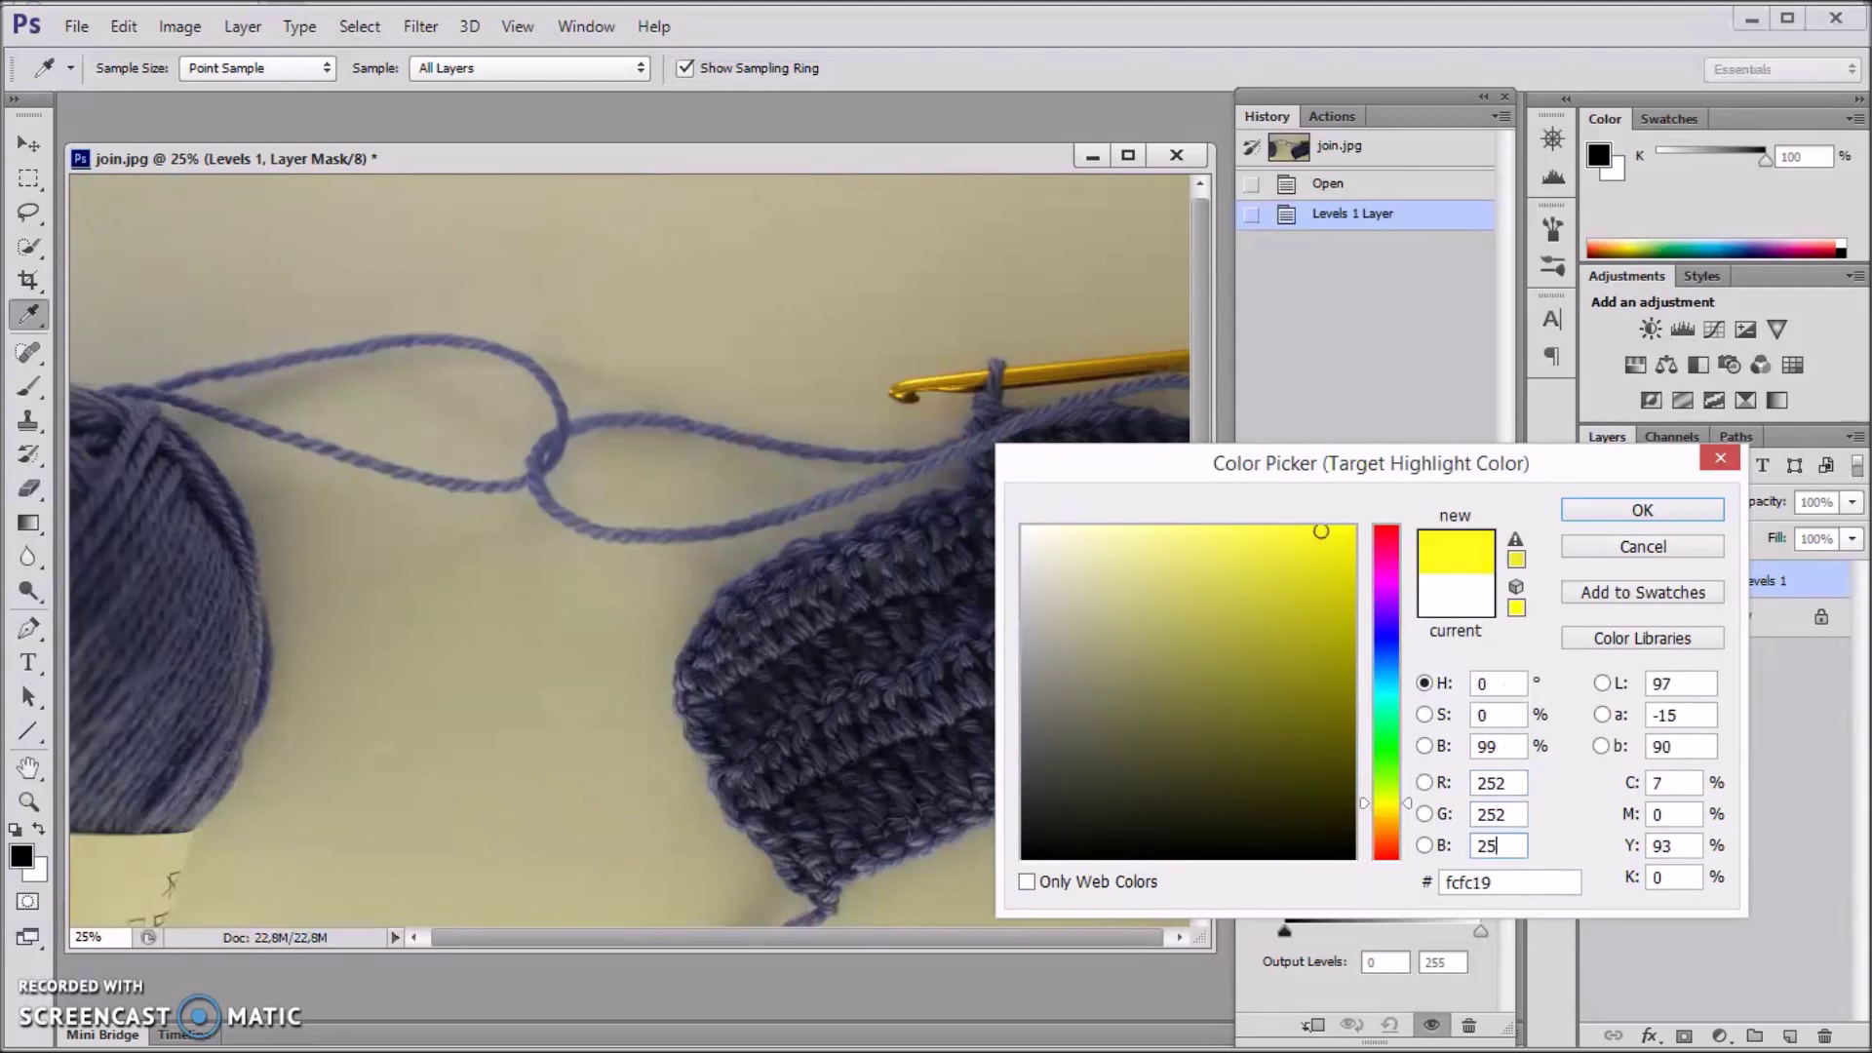
pyautogui.write('2')
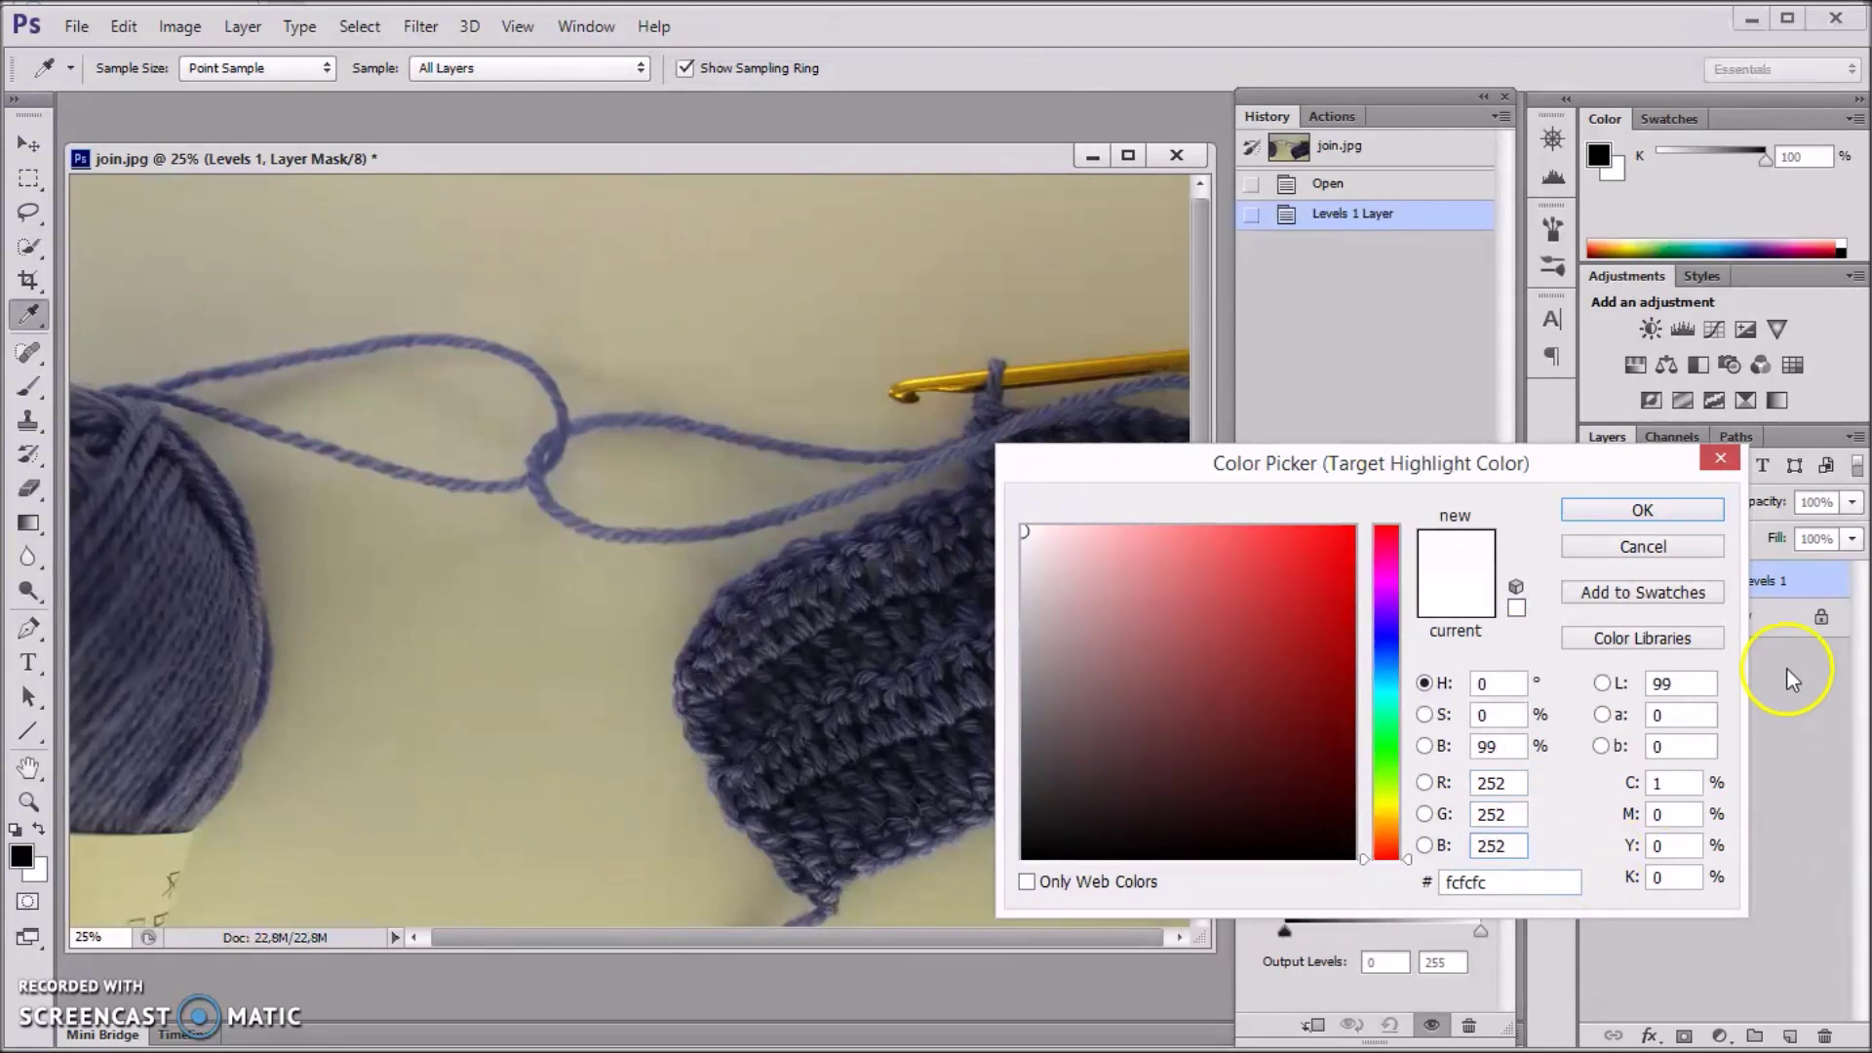
# Confirm the 252 target without saving defaults, then sample the beige backdrop as white point
pyautogui.click(1677, 509)
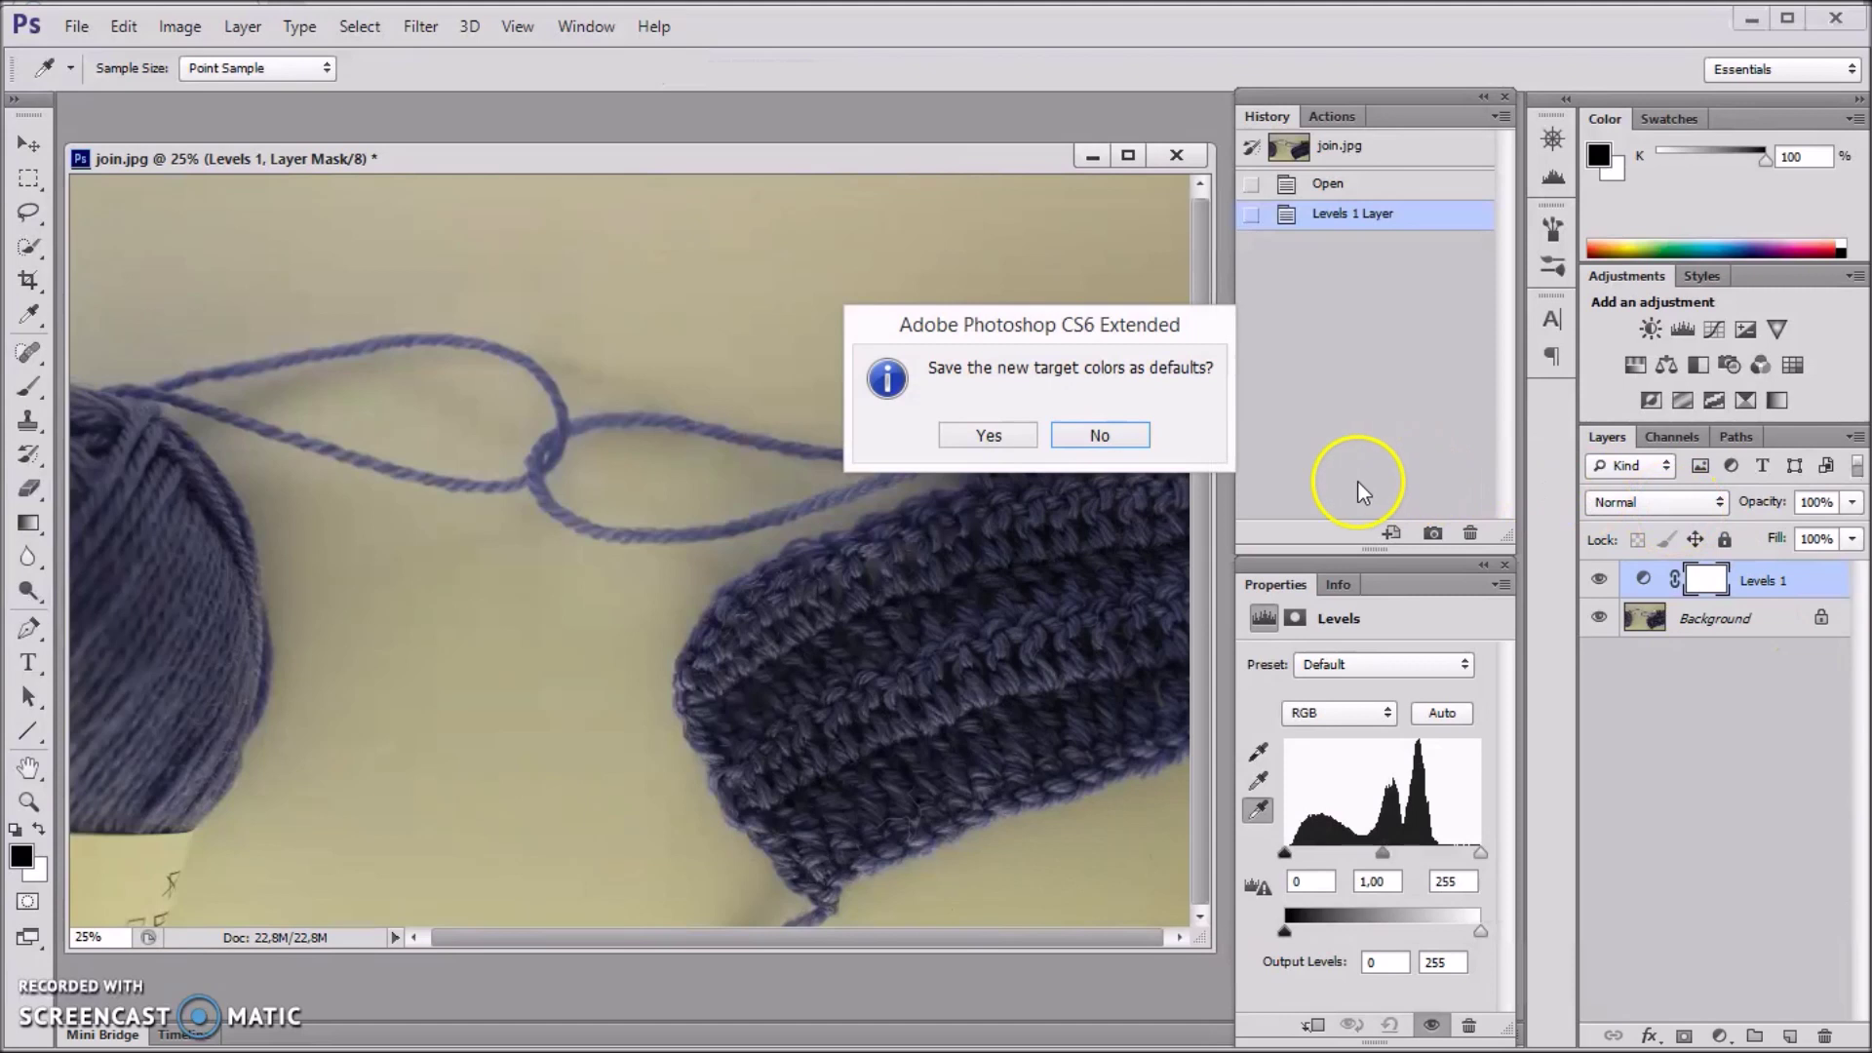
pyautogui.click(1133, 435)
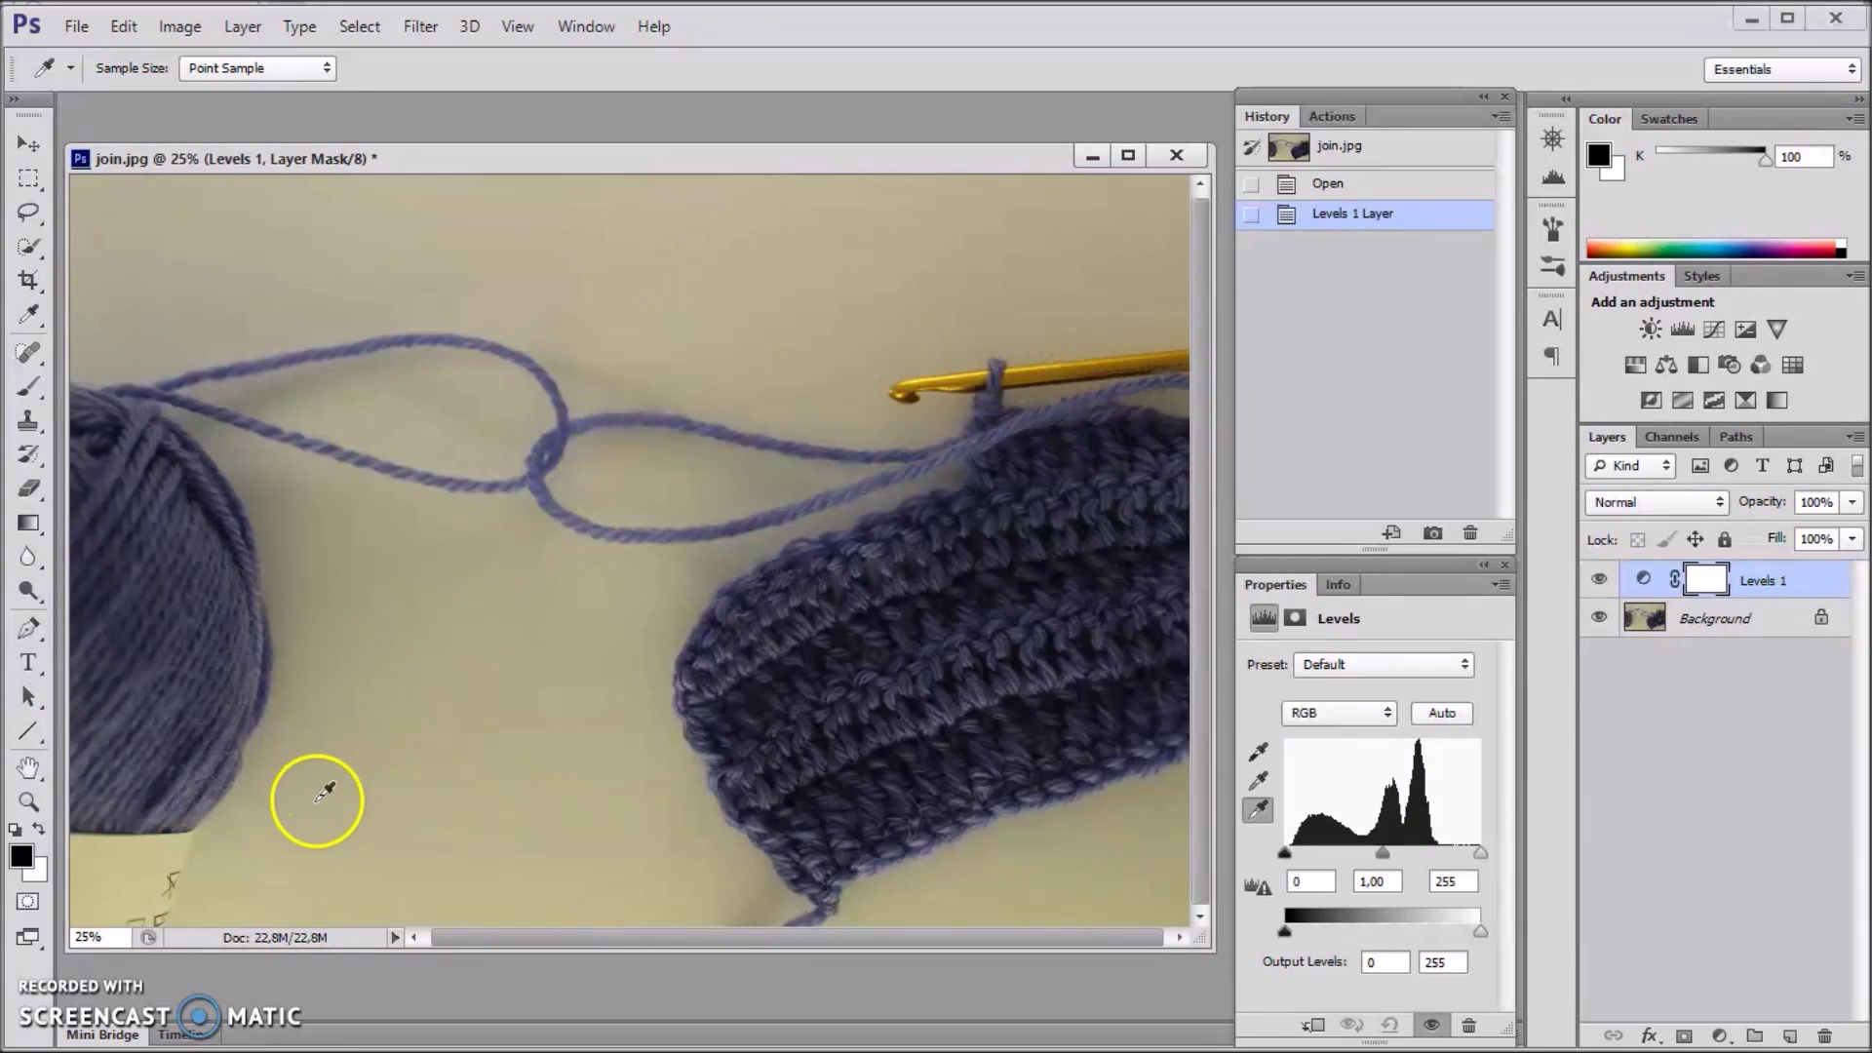
pyautogui.click(449, 833)
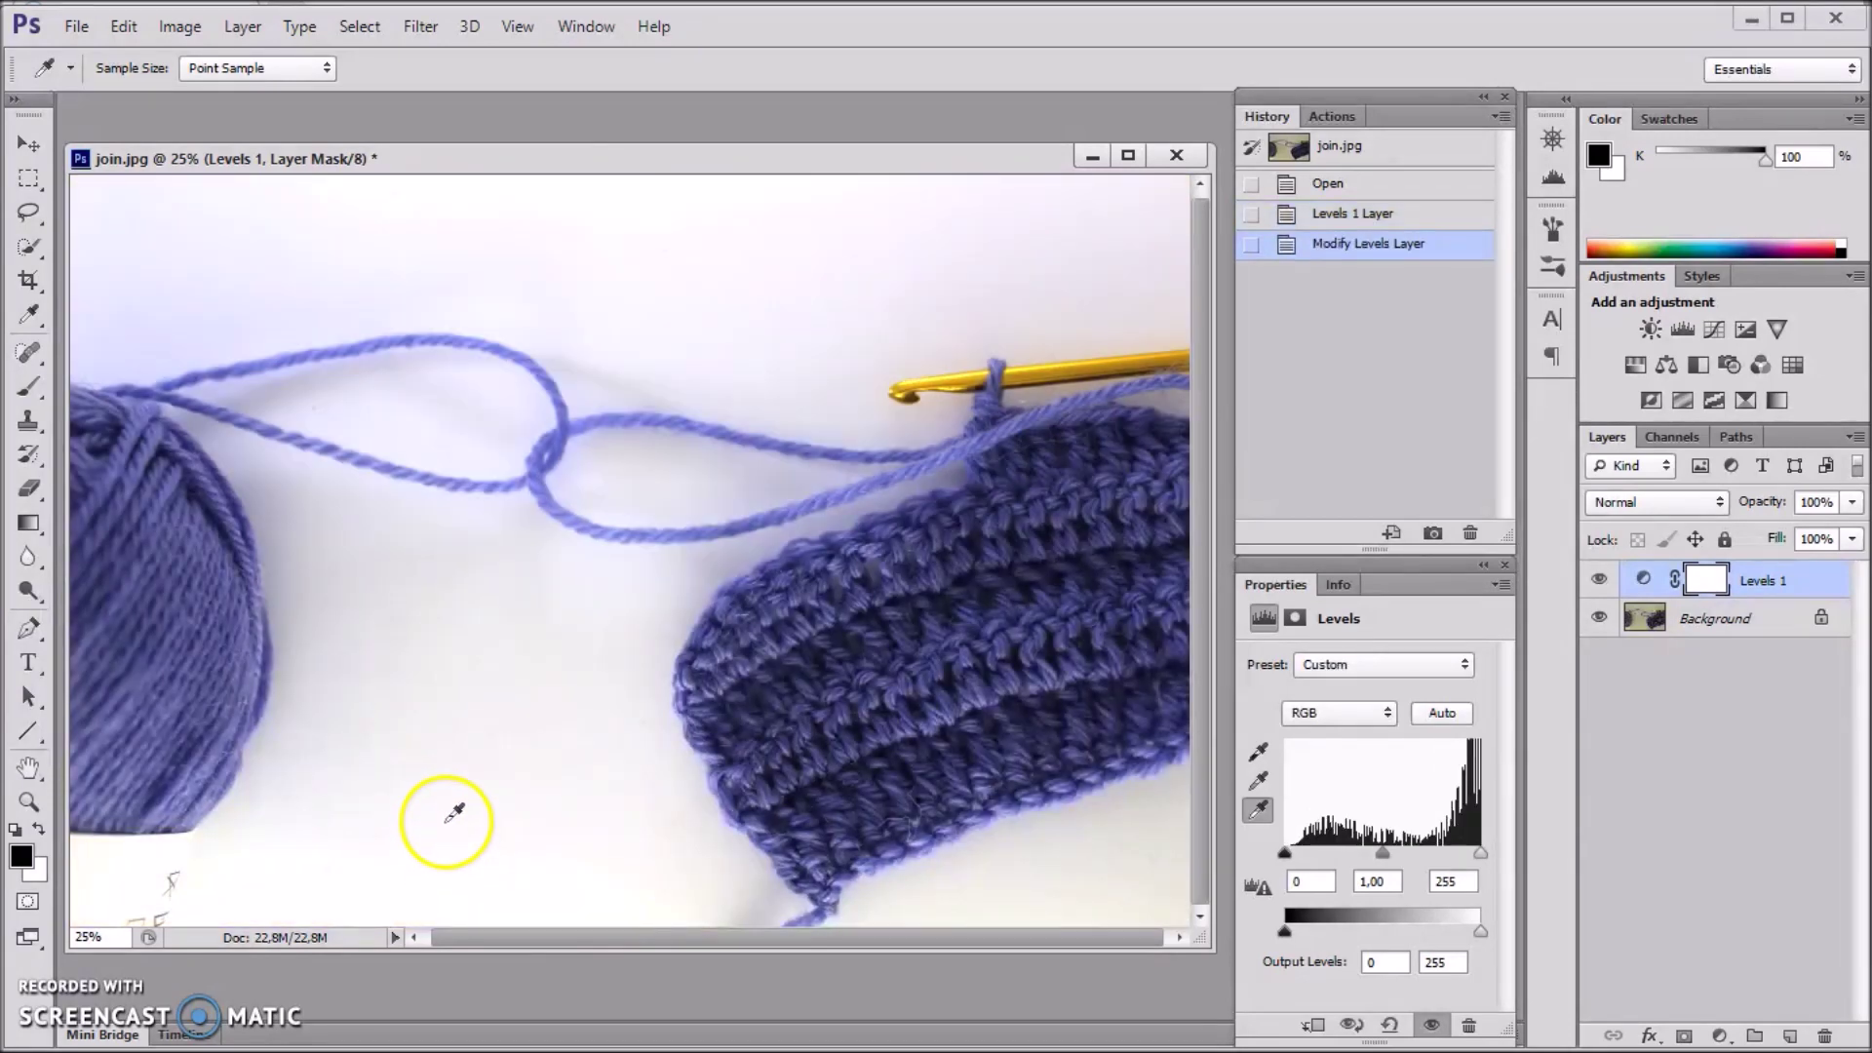